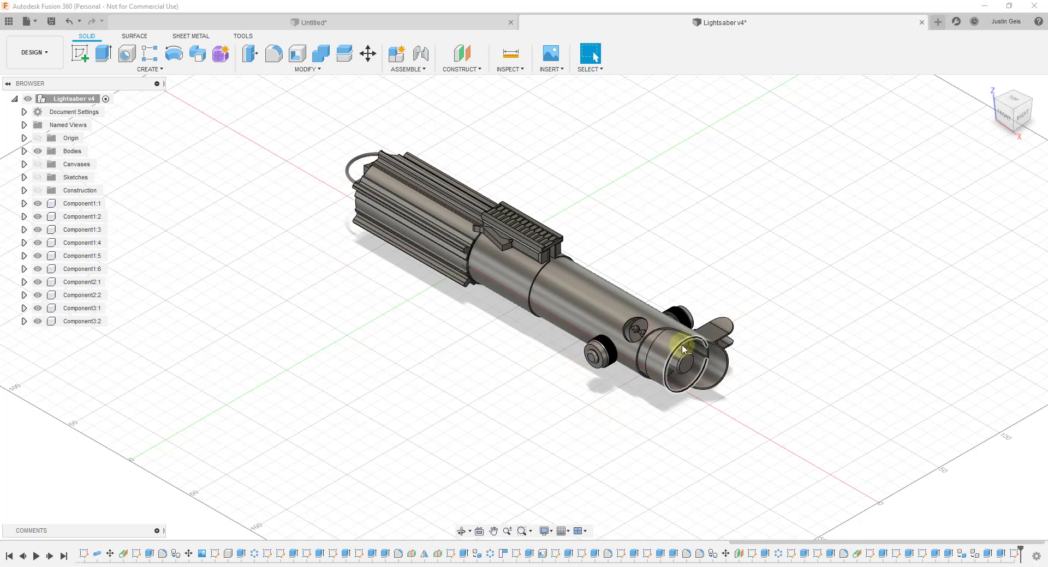
Step: Switch to Multiple Views so the hilt shows in top, front, side and 3D viewports
middle_drag(460, 396, 456, 399)
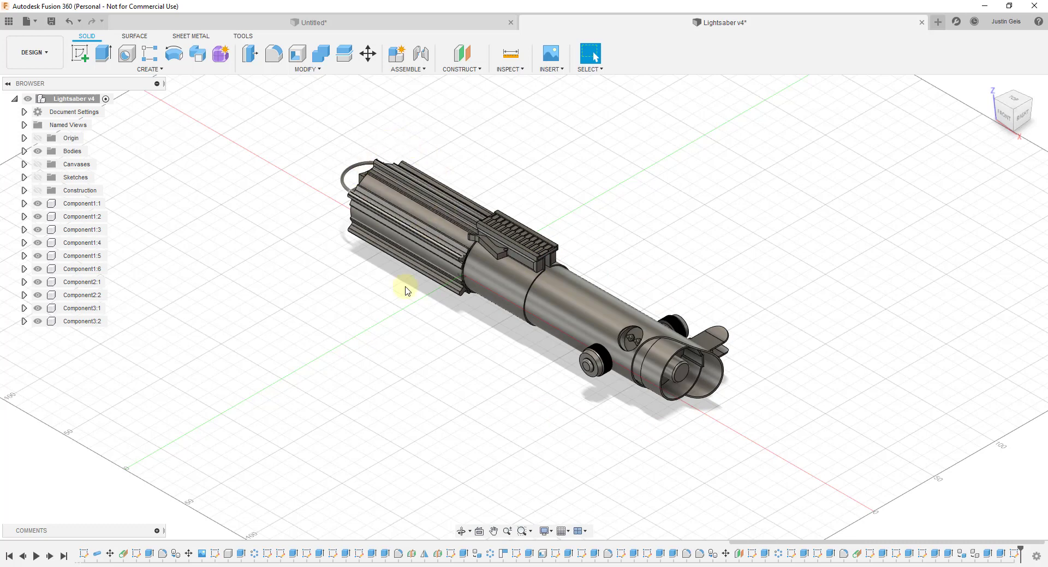
click(1025, 101)
drag(1026, 102, 653, 163)
scroll(683, 223, up, 2)
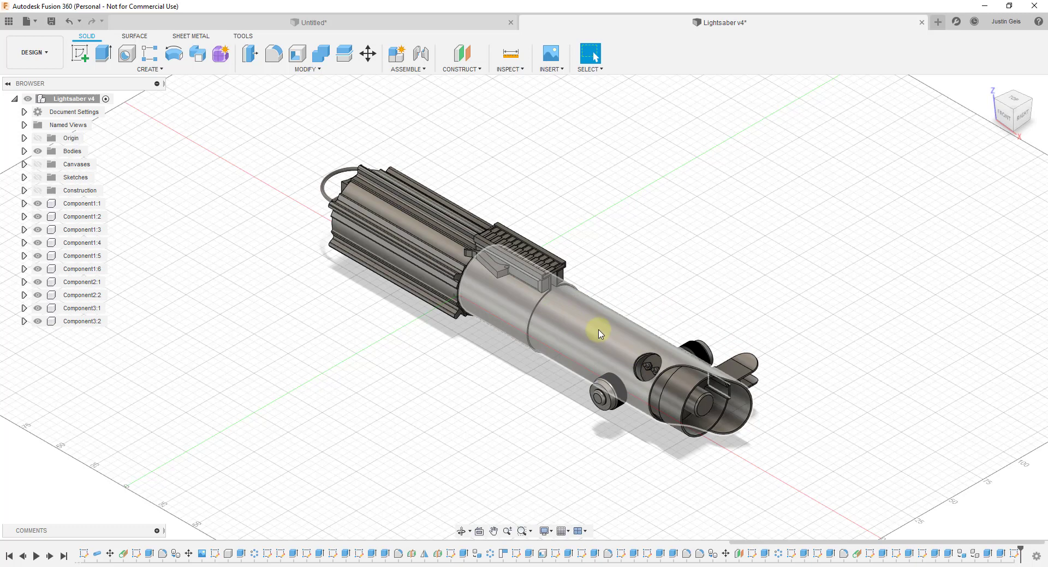
click(580, 536)
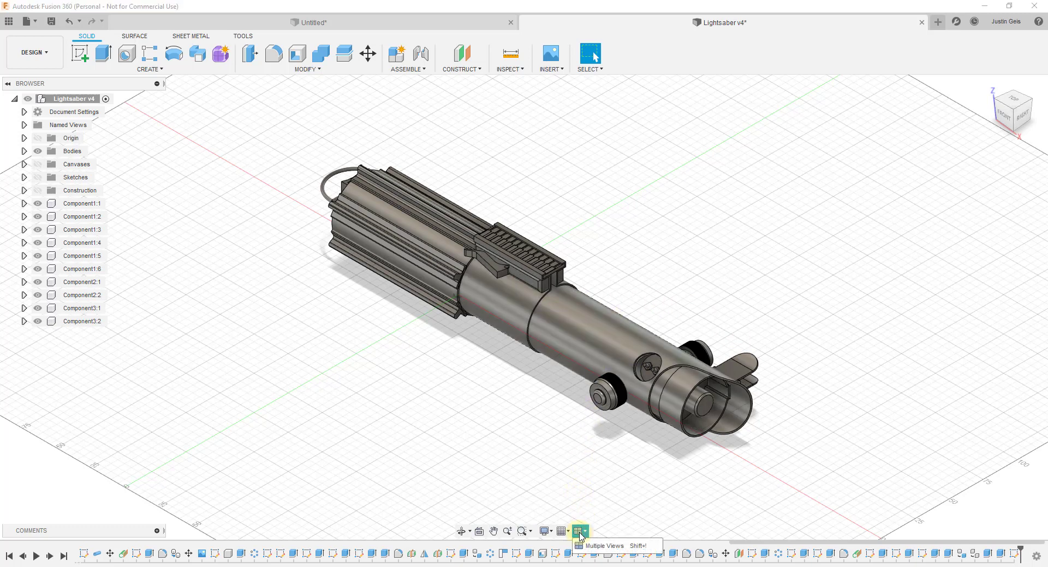
click(606, 546)
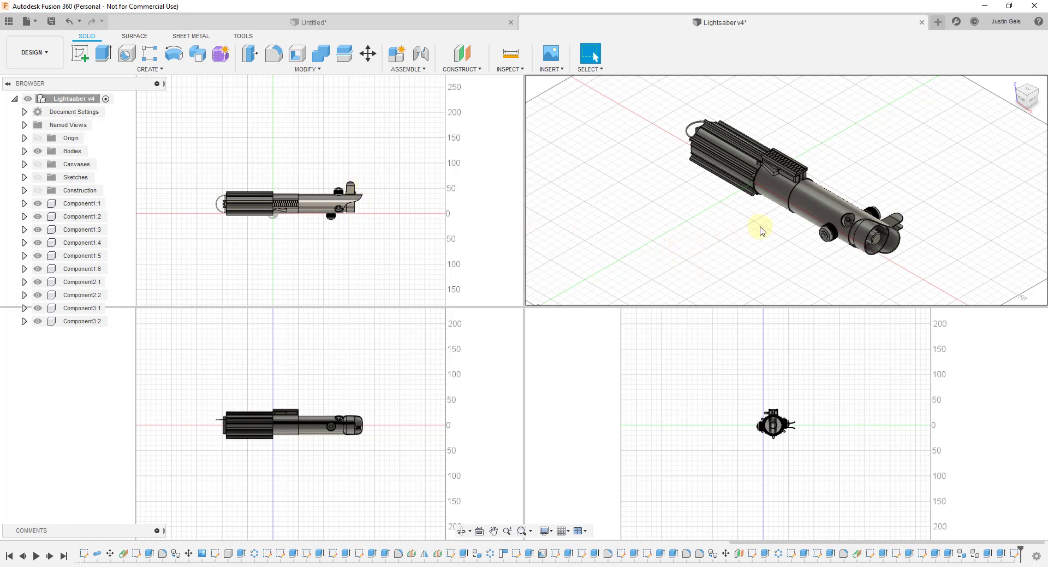
Step: Pan the top-left viewport and rotate it to an isometric corner view with the ViewCube
shift+middle_drag(762, 228, 762, 234)
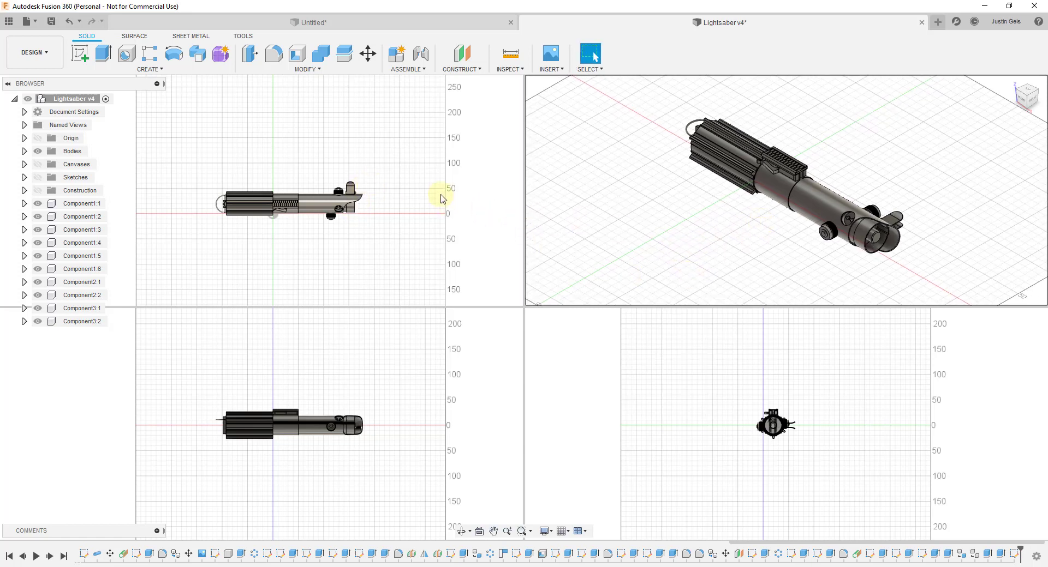
mouse_move(441, 198)
middle_down()
mouse_move(456, 194)
mouse_move(395, 189)
mouse_move(433, 187)
mouse_move(436, 213)
middle_up()
key(Escape)
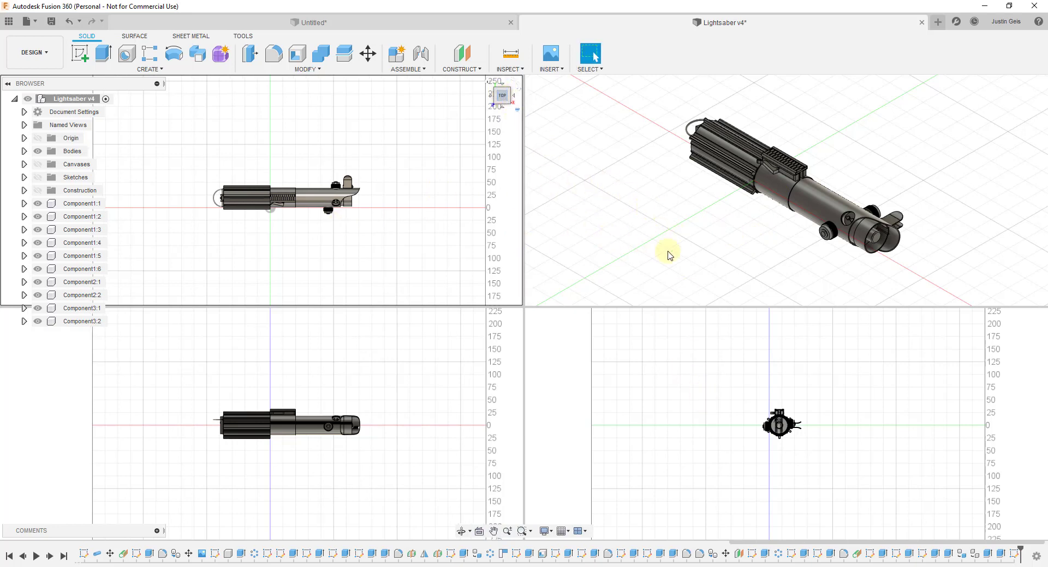
click(510, 107)
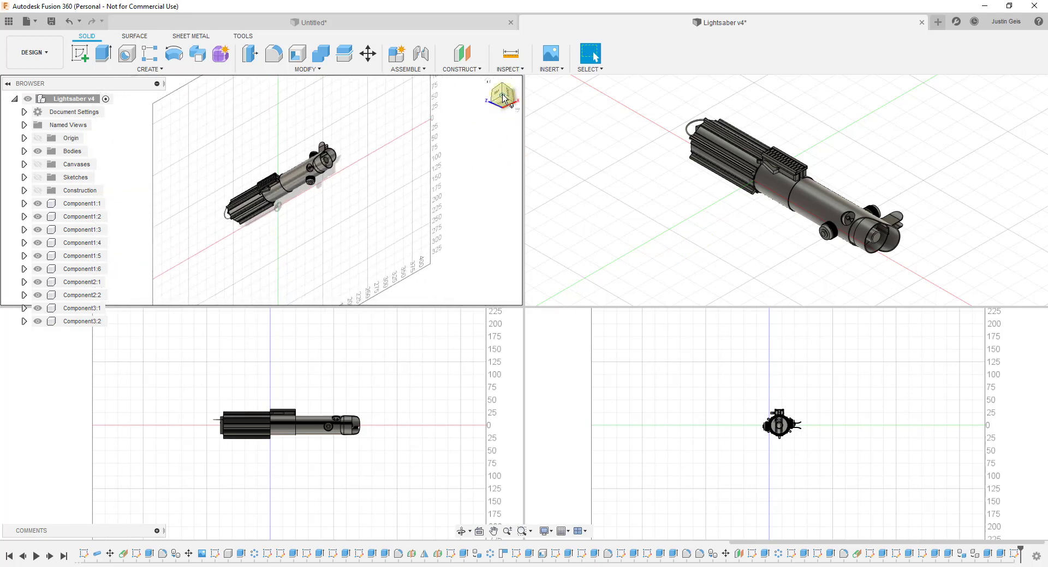
click(488, 83)
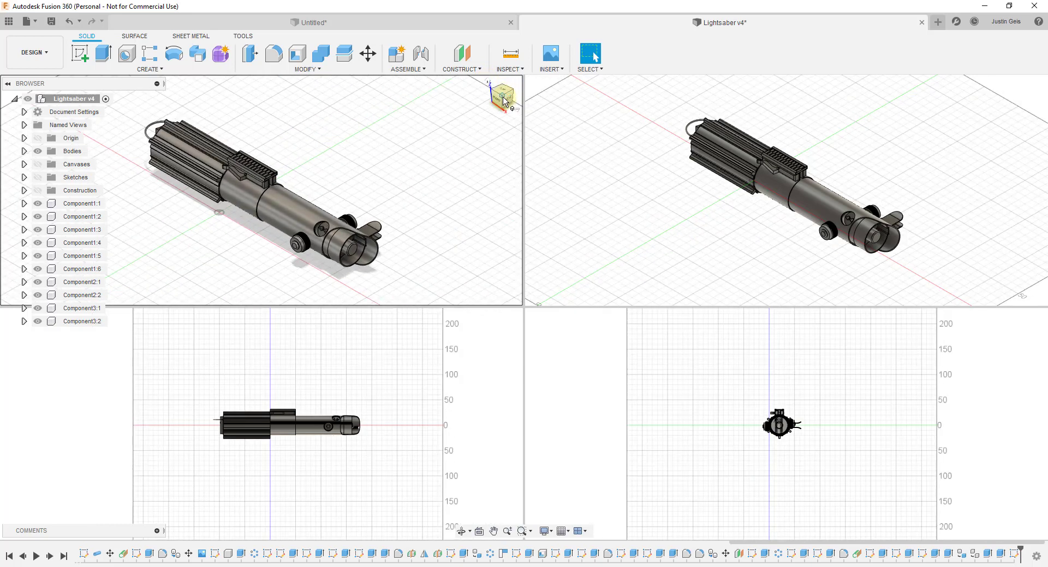
click(493, 93)
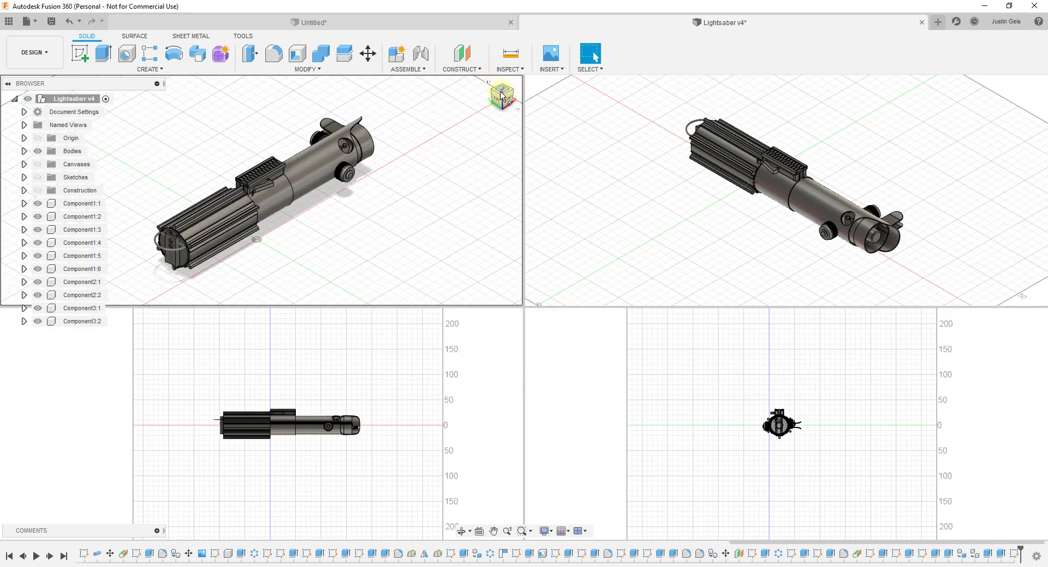
click(306, 181)
click(152, 182)
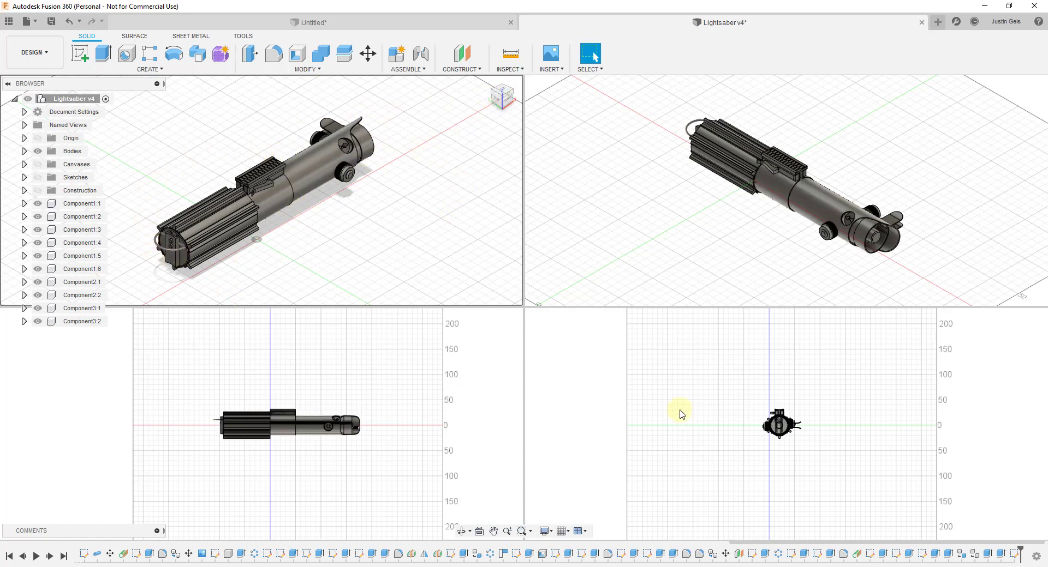
Step: Zoom and pan the bottom front and end-on viewports until the hilt fills them
click(779, 426)
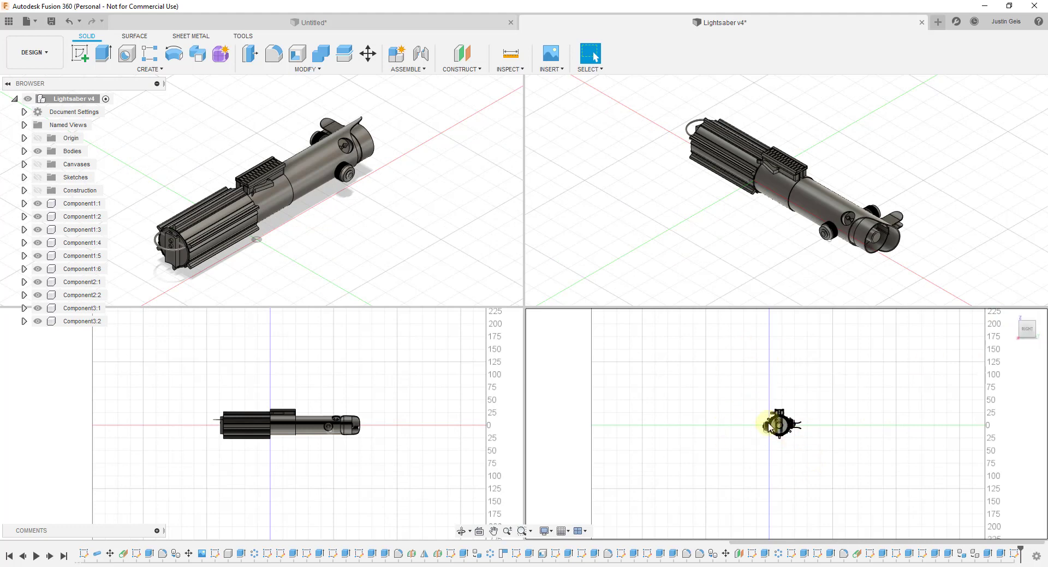
scroll(805, 429, up, 3)
scroll(806, 429, up, 3)
scroll(805, 423, up, 2)
scroll(799, 434, down, 1)
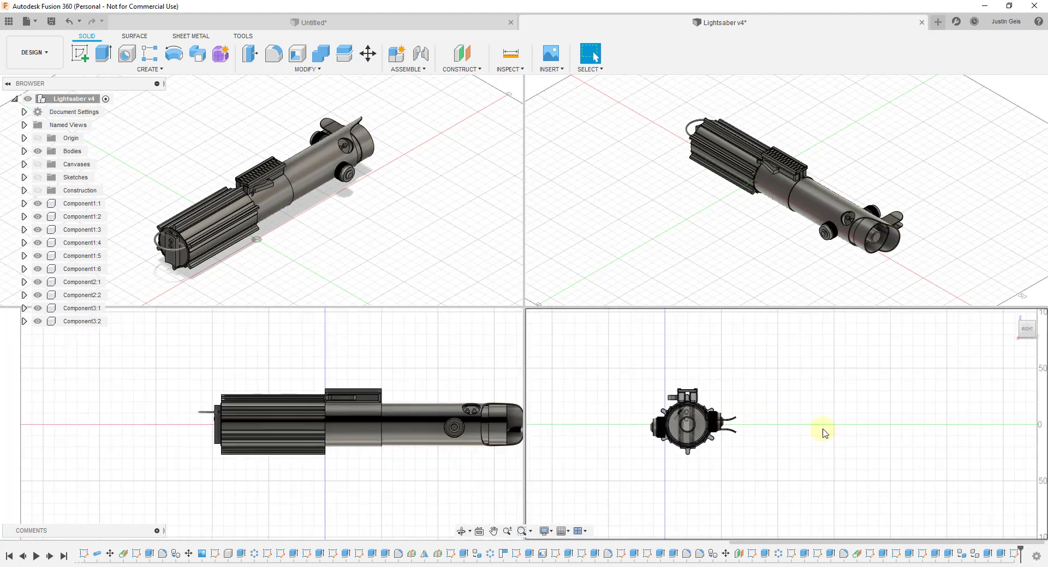
scroll(500, 431, down, 2)
middle_drag(409, 427, 297, 426)
scroll(300, 425, up, 2)
middle_drag(678, 421, 750, 429)
scroll(750, 428, up, 1)
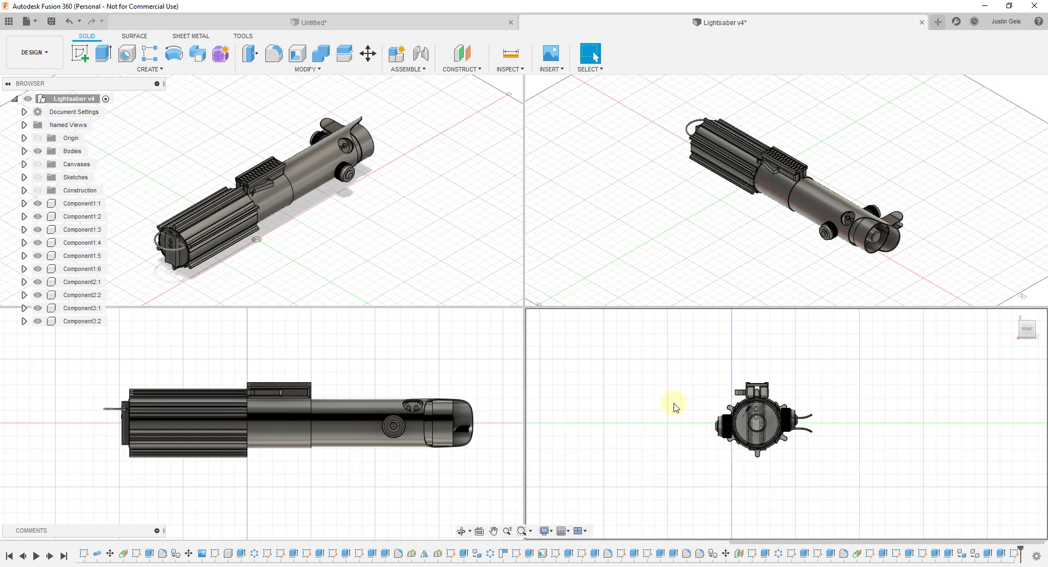
Step: Render the front viewport in the Shaded visual style, then bring up Visual Style again
click(439, 472)
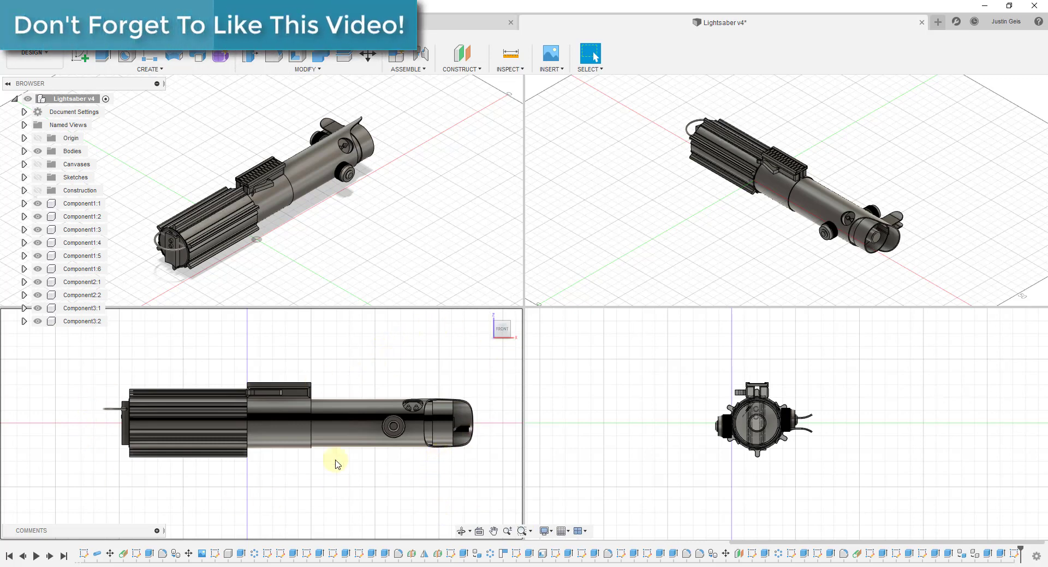
click(544, 532)
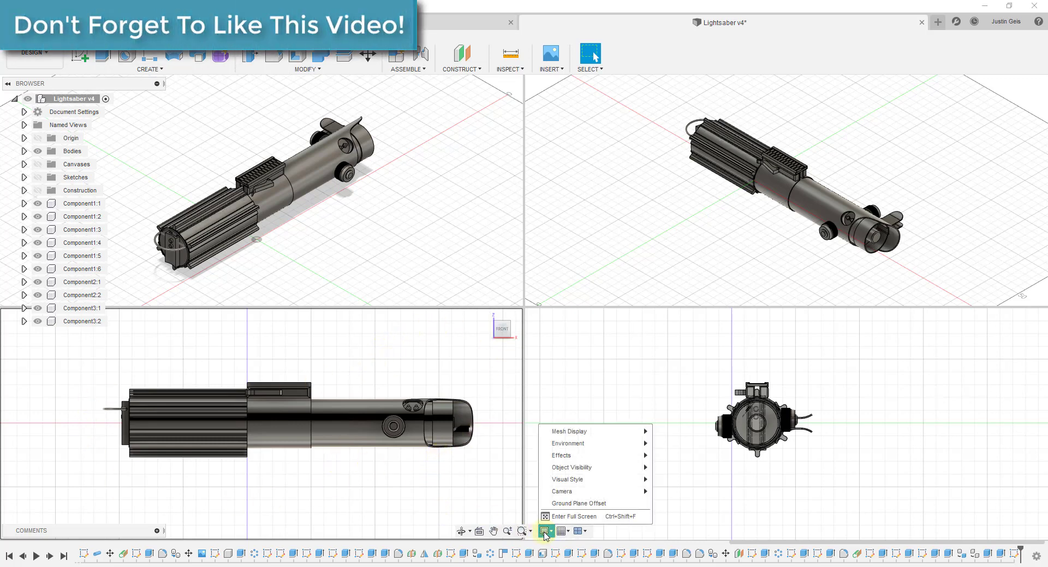
mouse_move(583, 480)
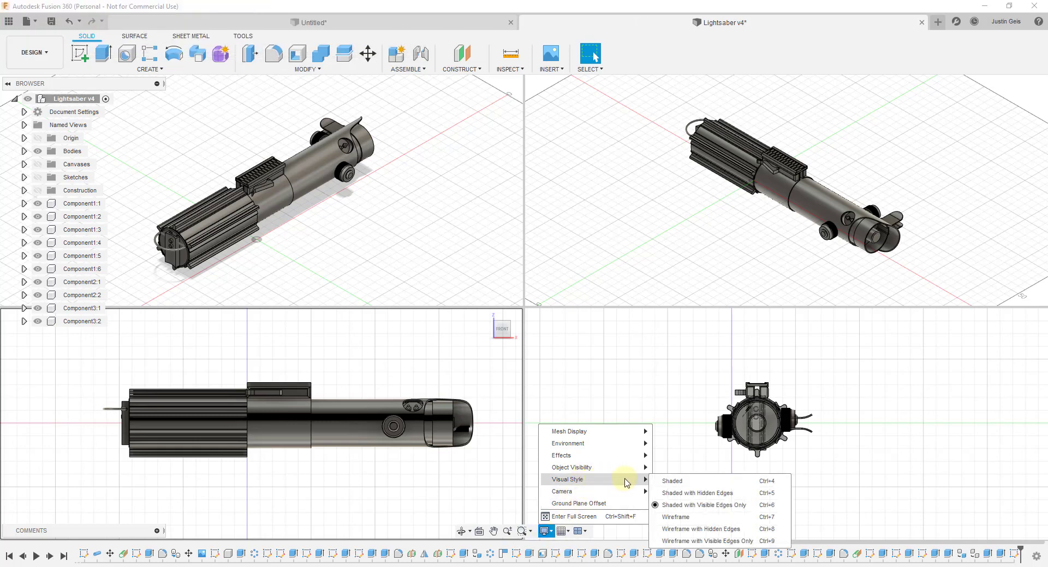
click(670, 481)
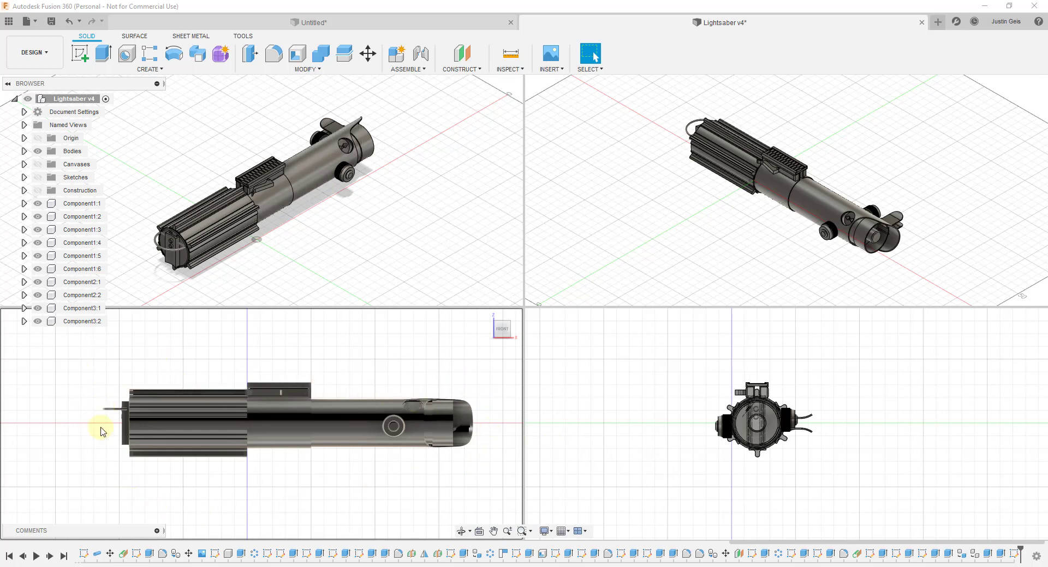
click(379, 431)
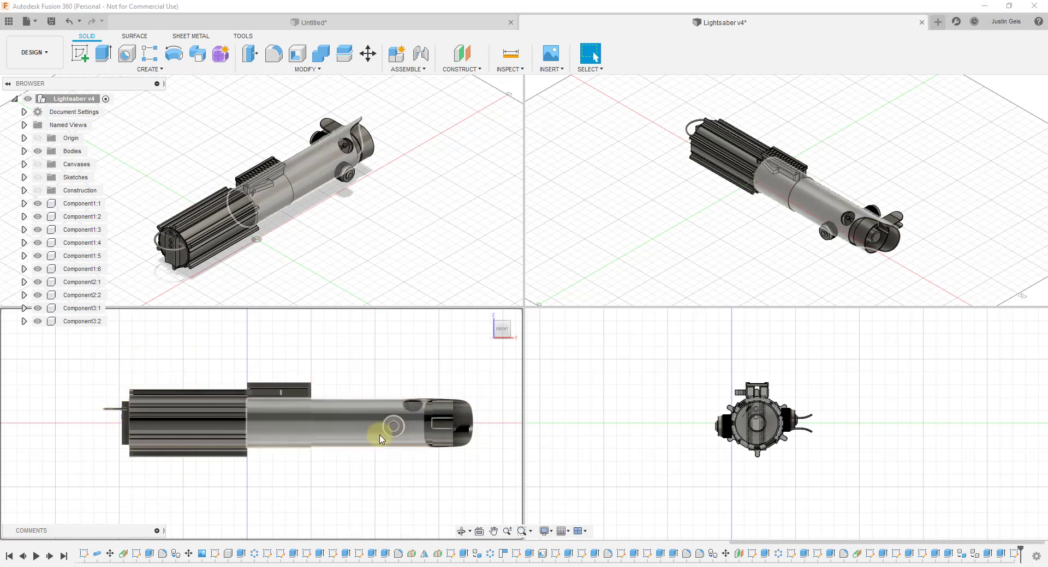
click(542, 433)
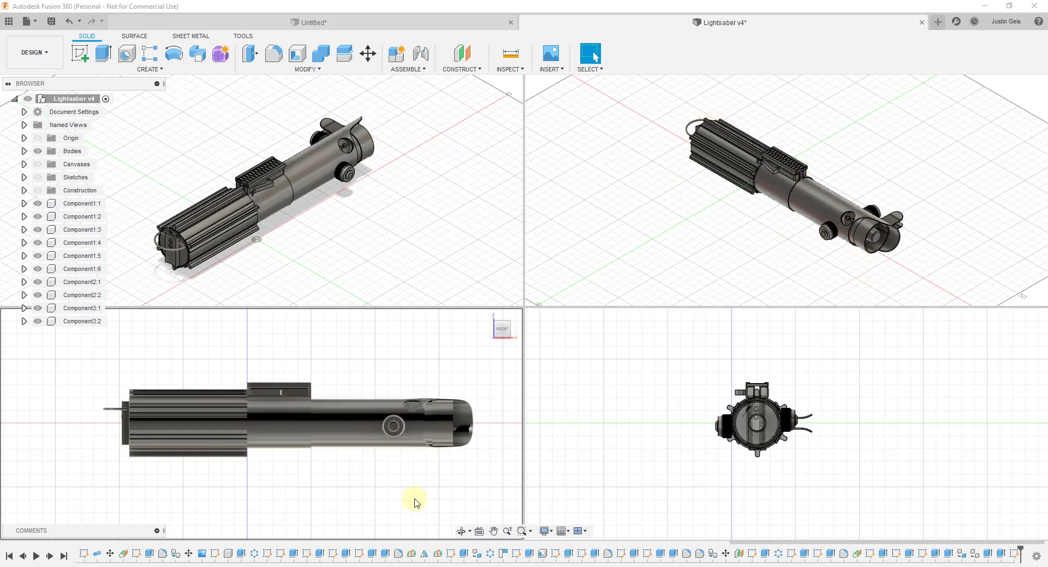
click(544, 531)
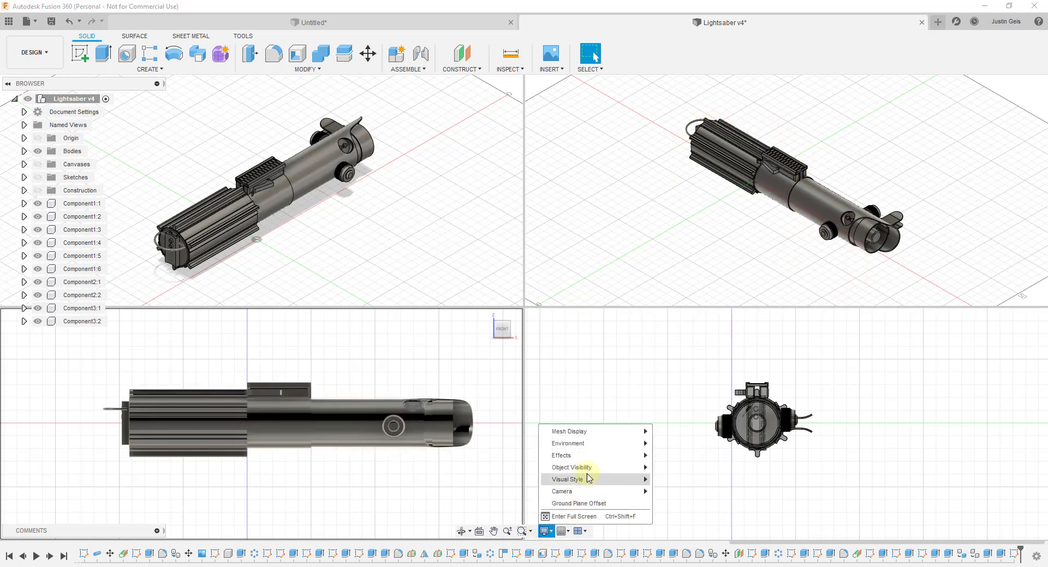
Step: Set the front view to Wireframe with Hidden Edges and the top-right 3D view to Shaded
mouse_move(586, 479)
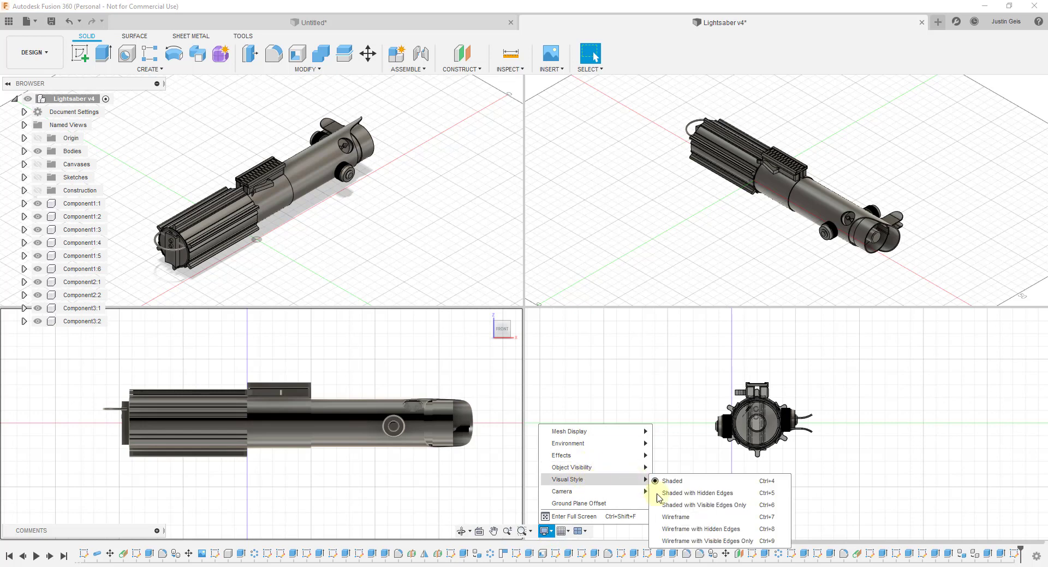
click(687, 530)
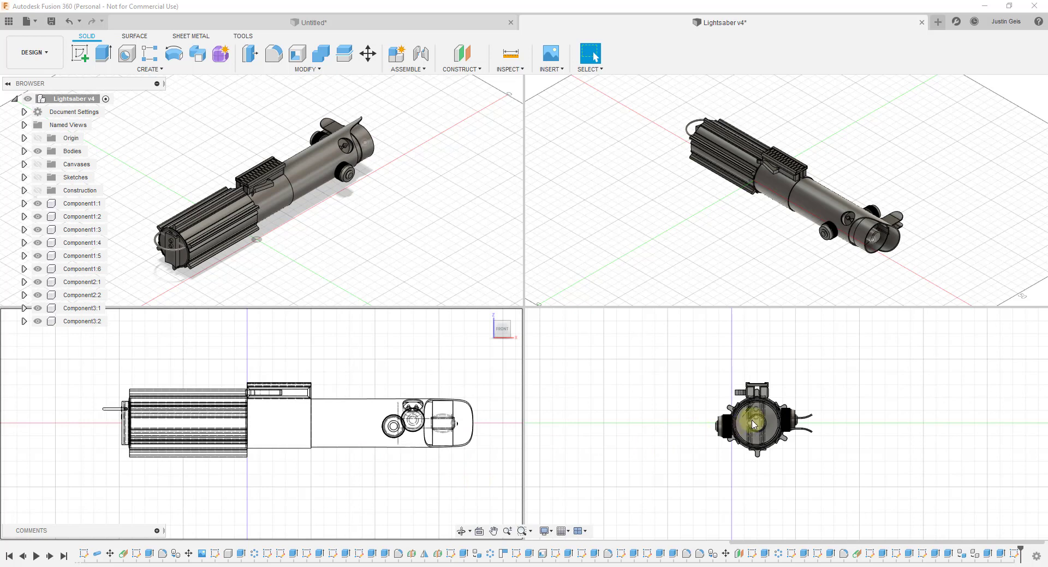
click(696, 217)
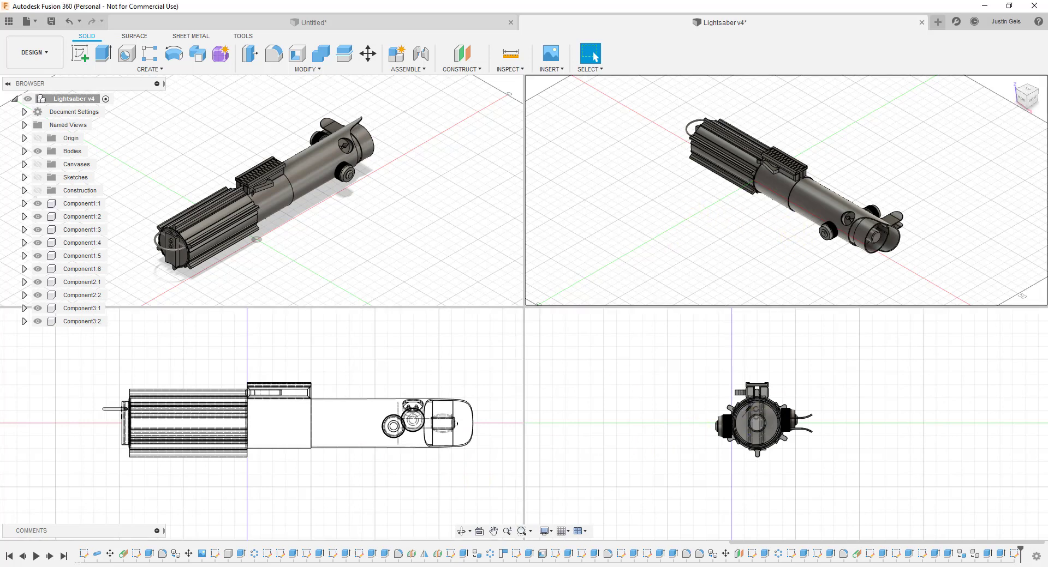
click(544, 532)
mouse_move(590, 482)
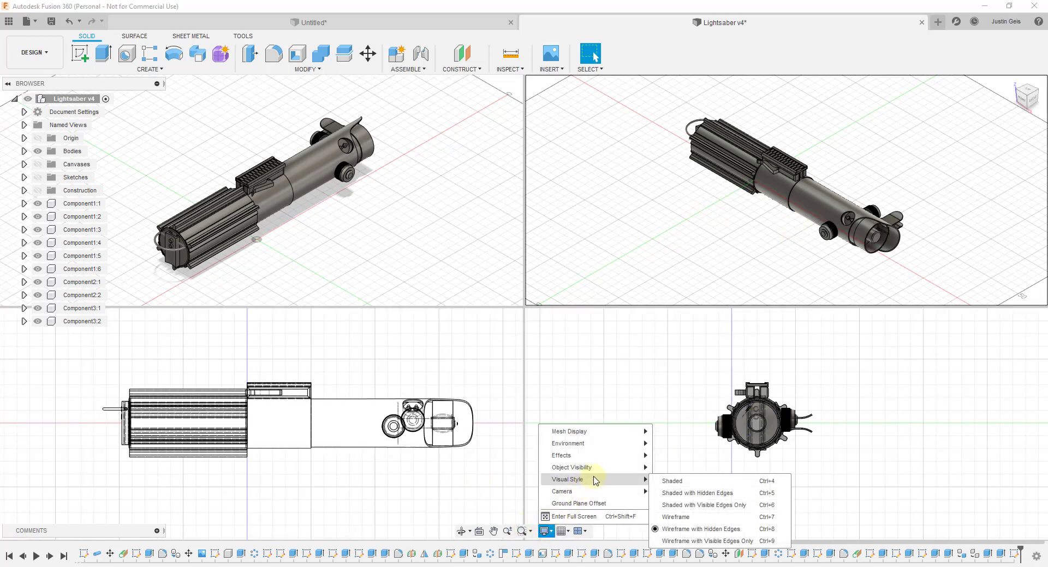
click(672, 482)
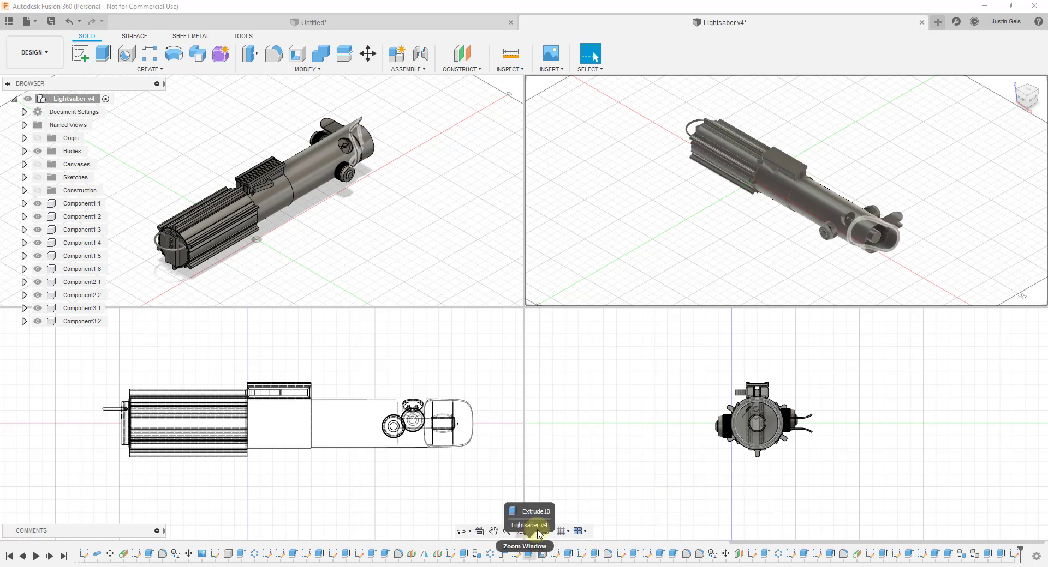
Step: Switch the 3D view to Shaded with Visible Edges Only and turn the top-left view to Front
click(544, 531)
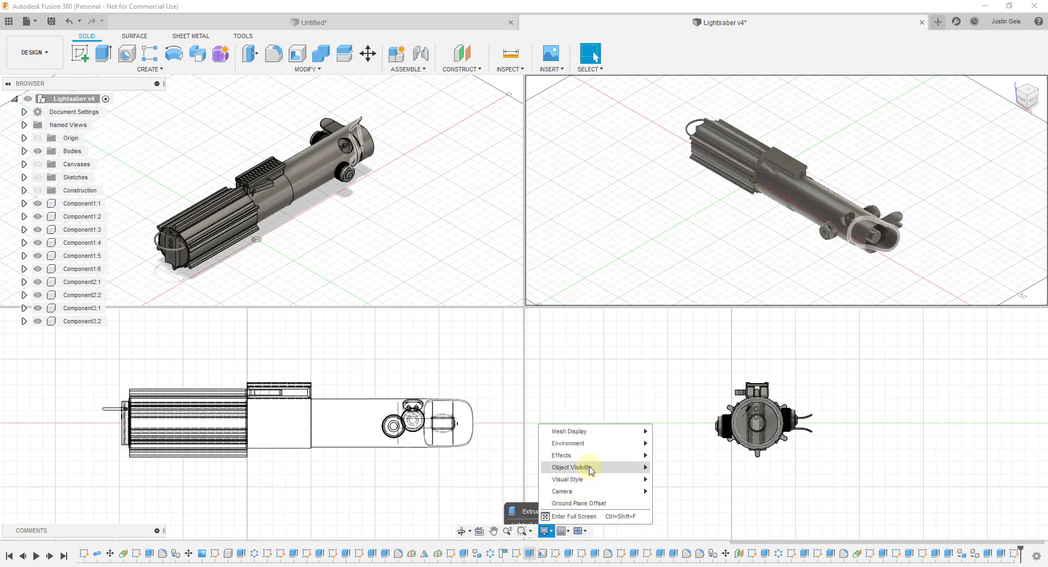
mouse_move(583, 483)
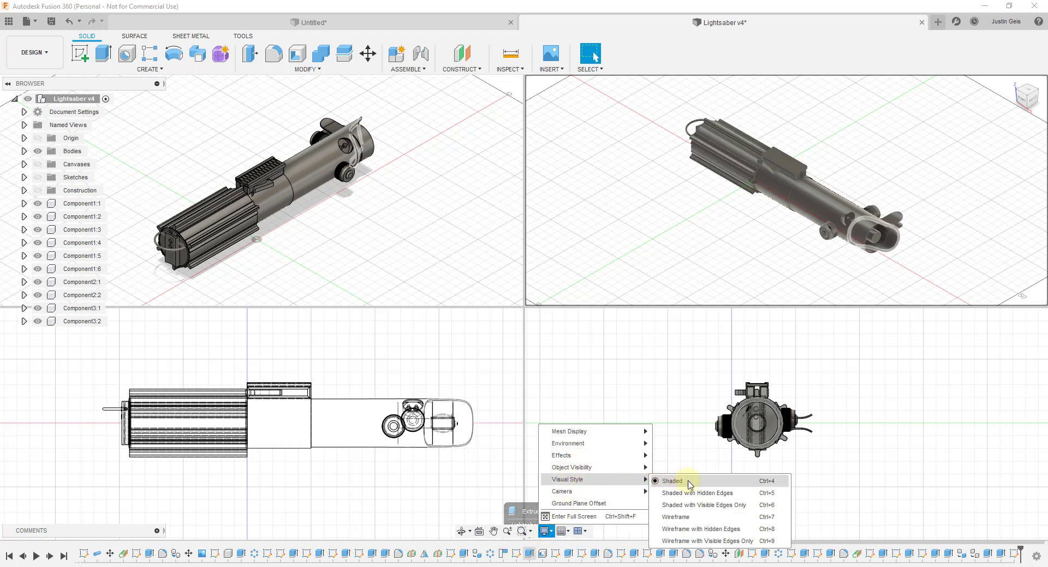
click(696, 505)
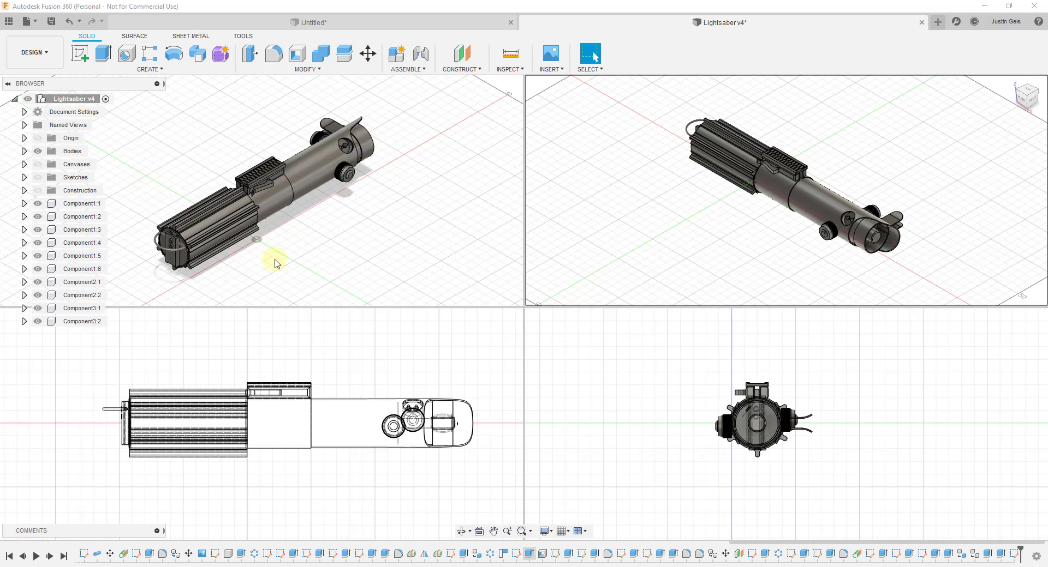
scroll(358, 261, down, 2)
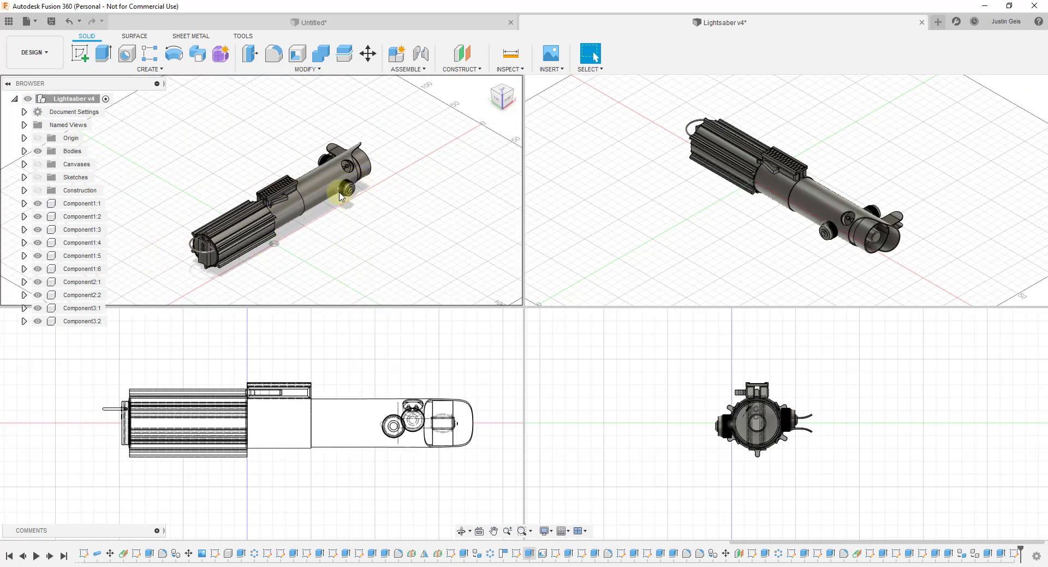
click(503, 97)
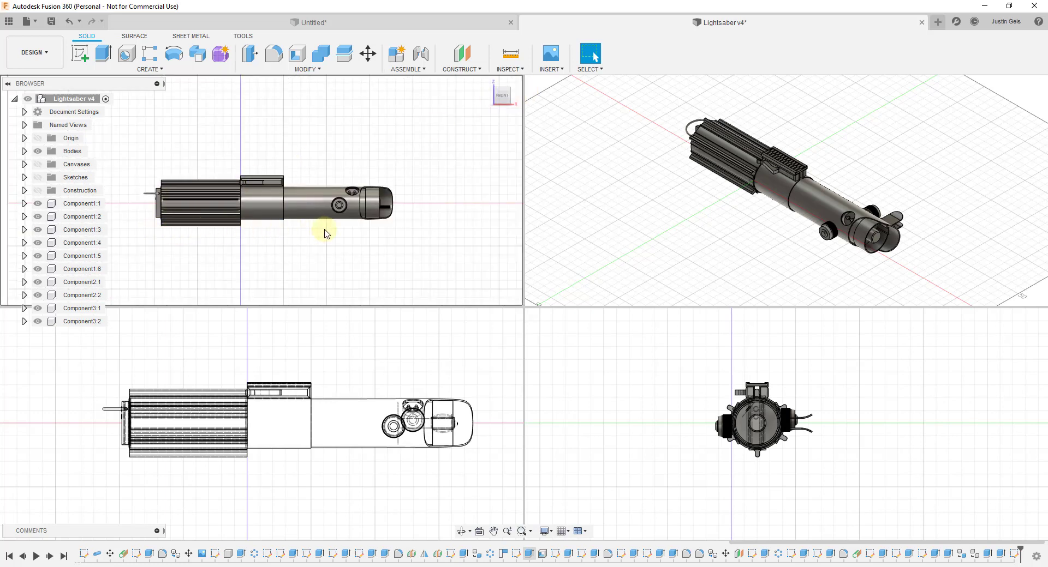
Step: Return the top-left view to its isometric home and start a sketch on the horizontal origin plane
click(489, 84)
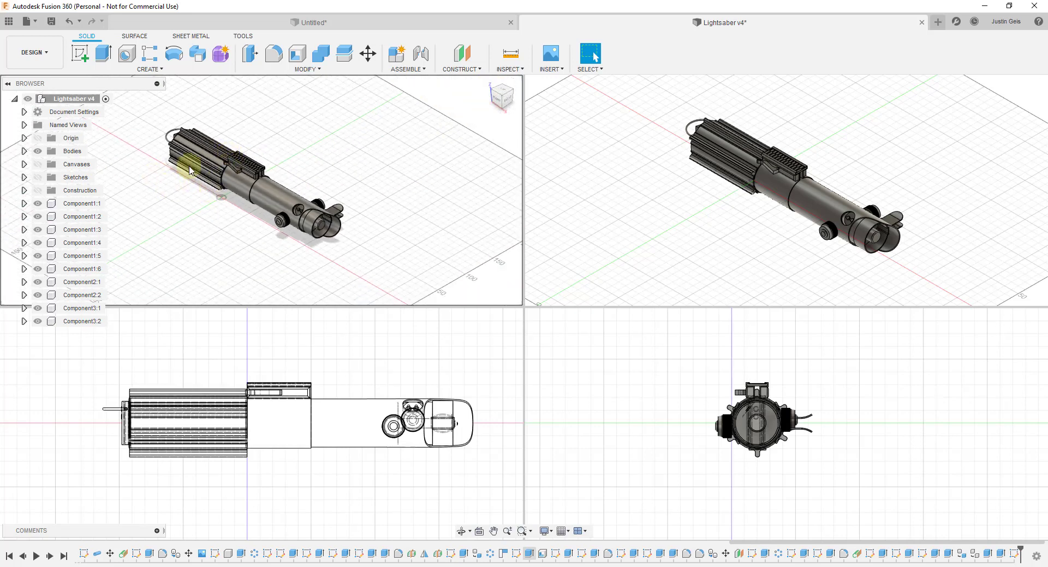
click(80, 53)
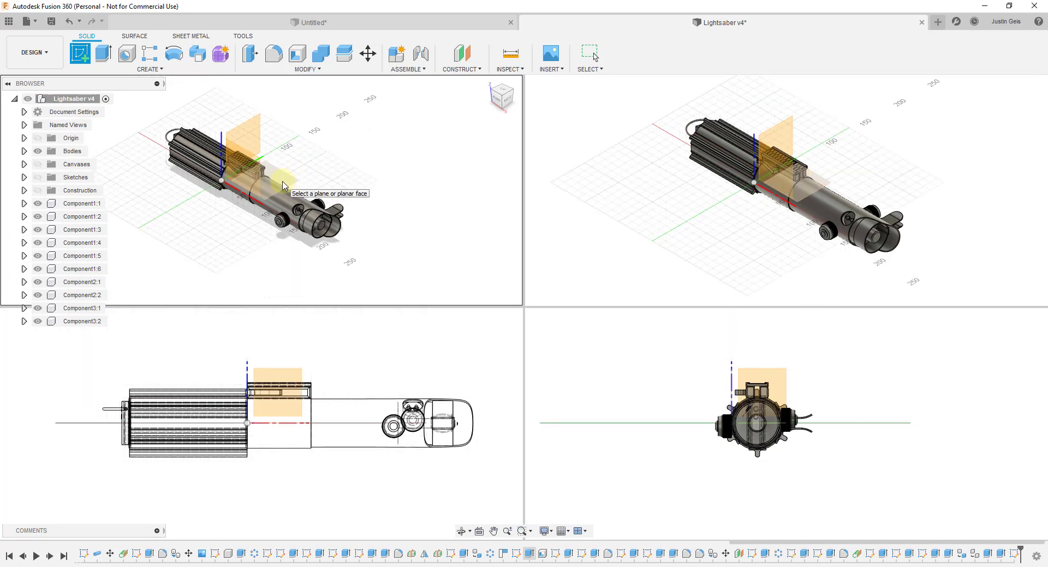
click(284, 186)
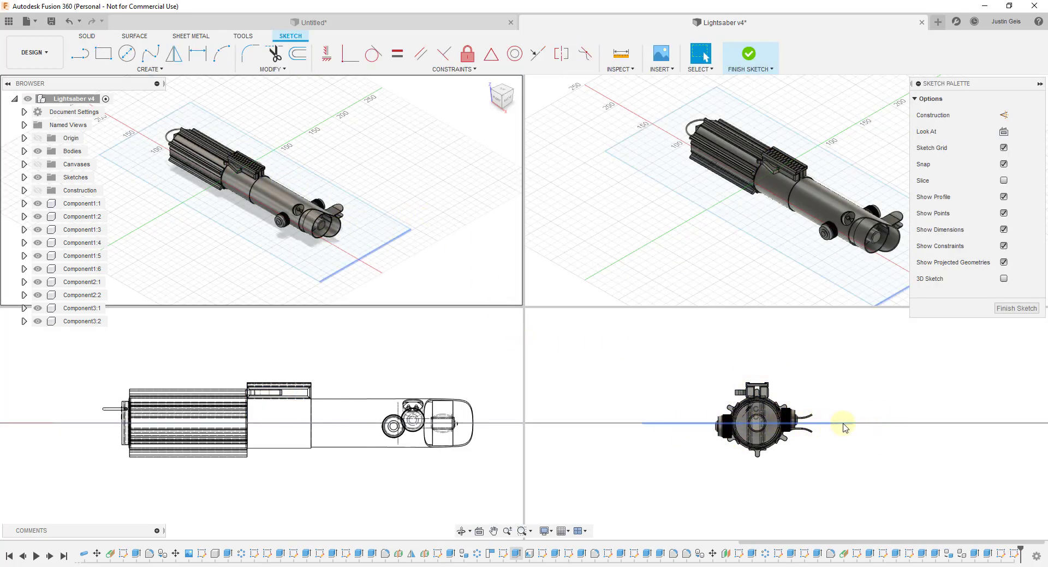
Step: Close the empty sketch and create an offset plane at -27.752 mm from the XY plane
click(1015, 309)
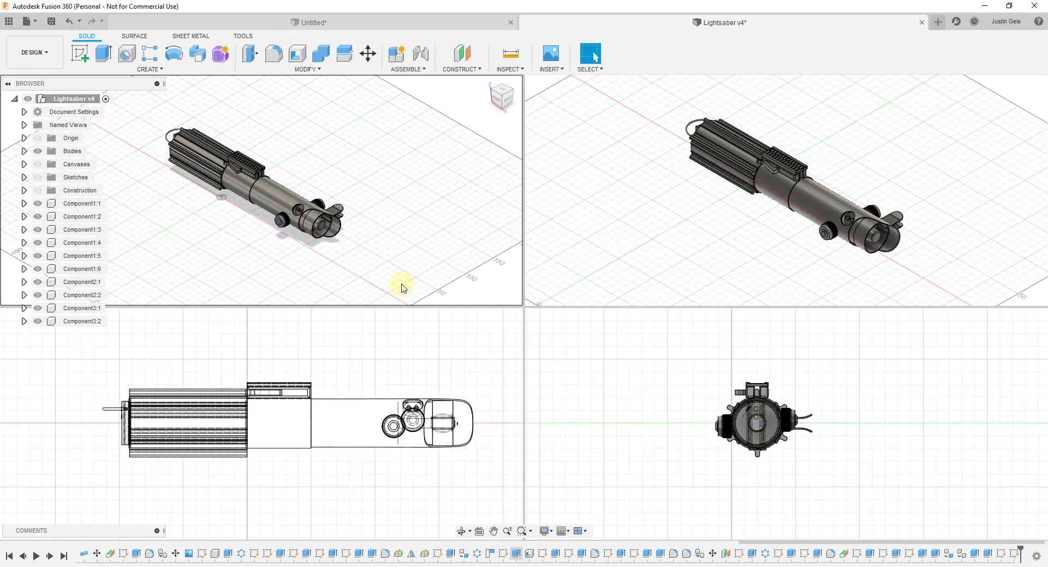
click(463, 54)
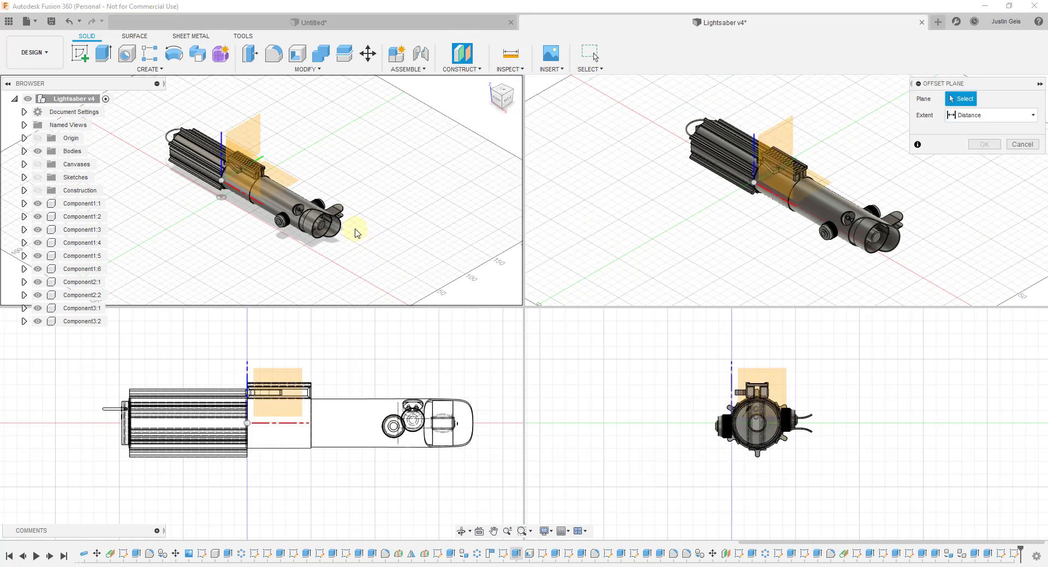
click(289, 187)
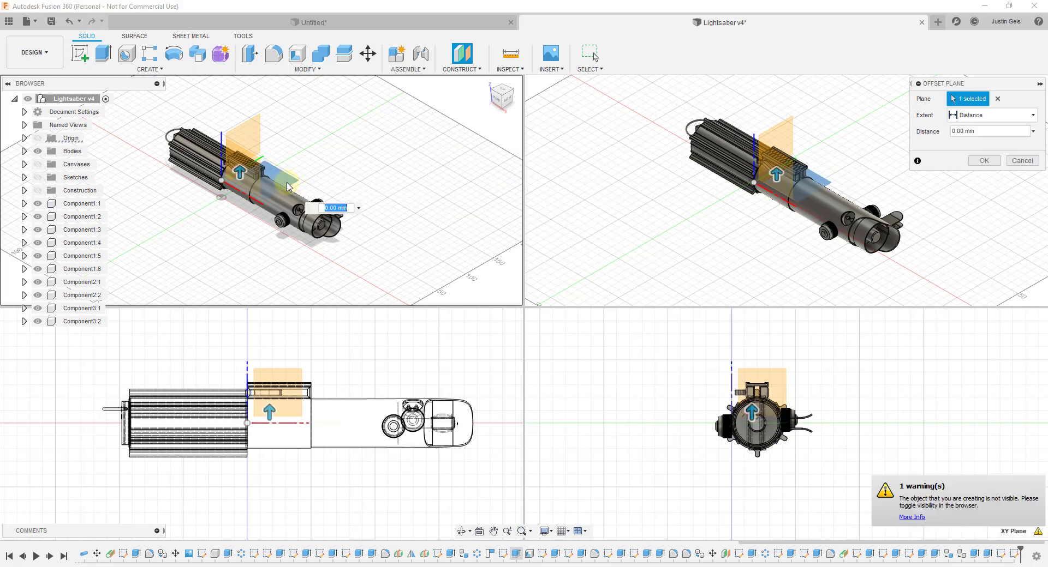
drag(751, 413, 750, 450)
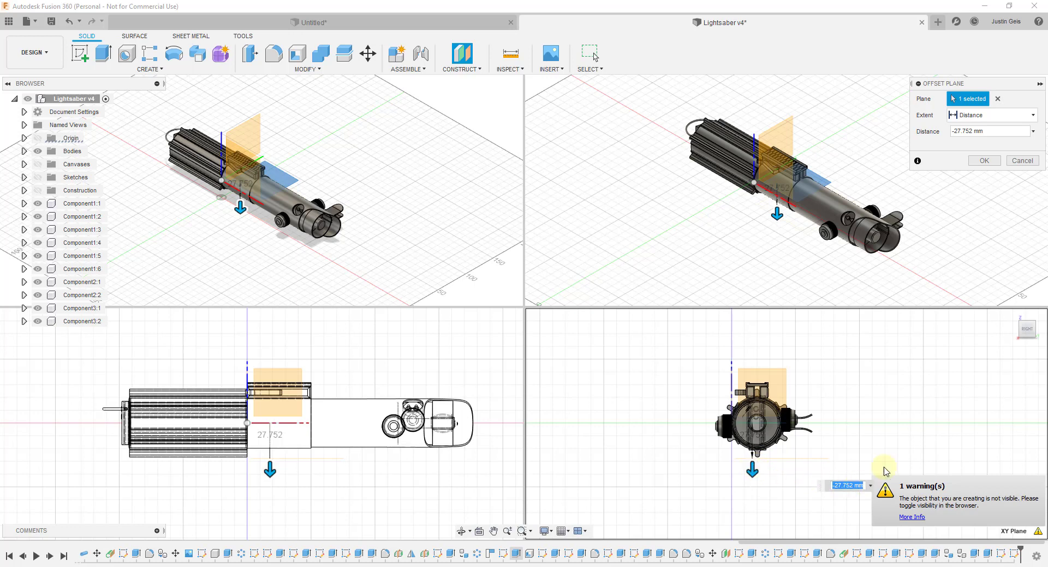
click(983, 160)
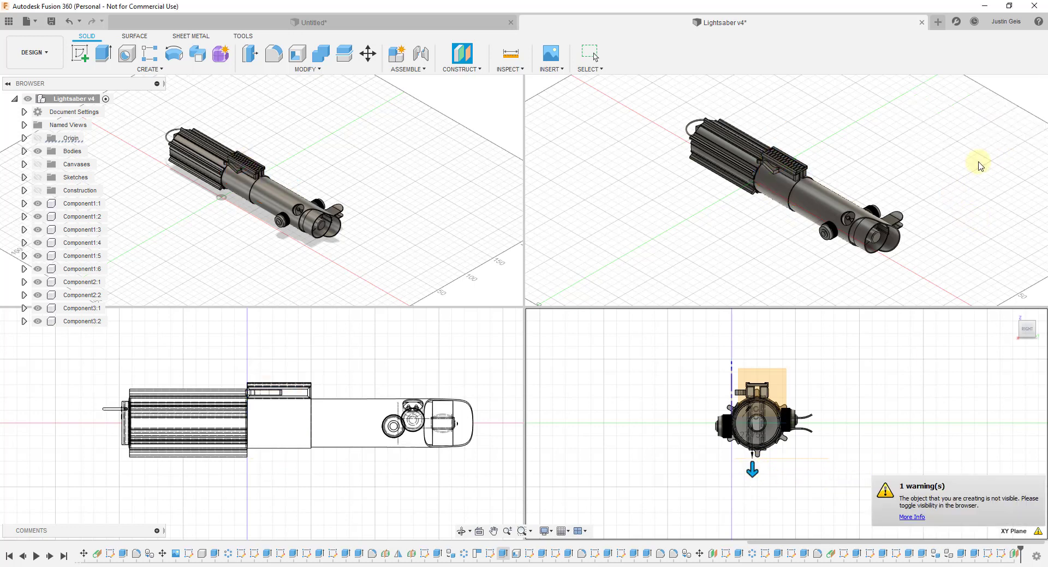
Step: Hide Plane5 from the Construction folder and select the new Plane9 beneath the hilt
click(24, 191)
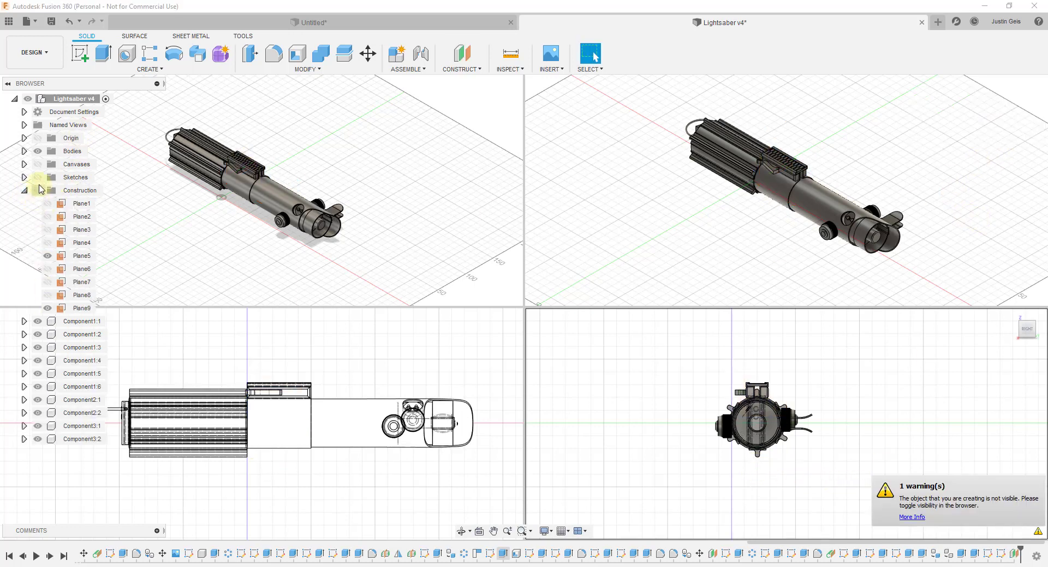
click(39, 195)
click(48, 255)
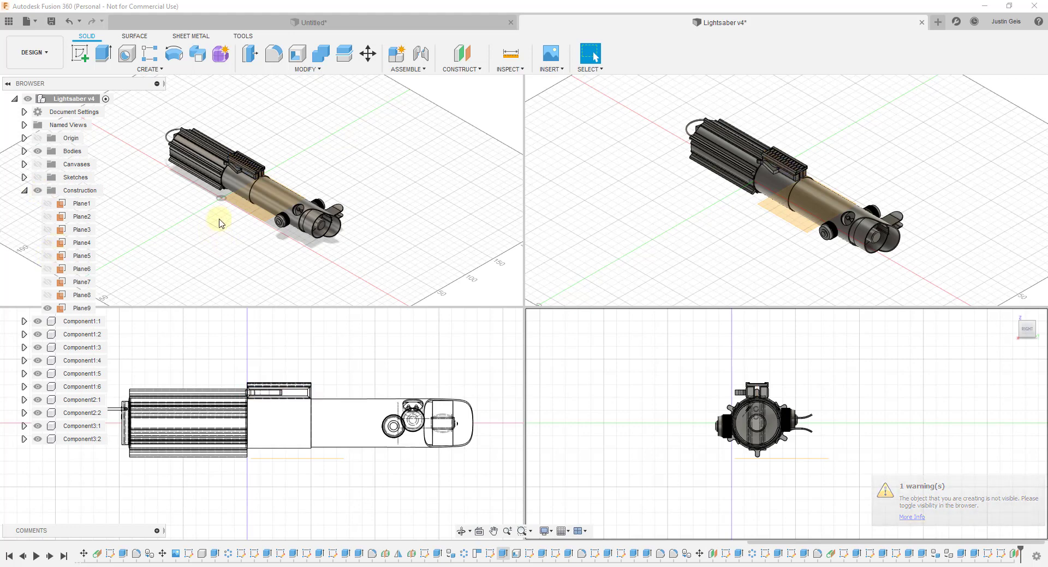
click(796, 226)
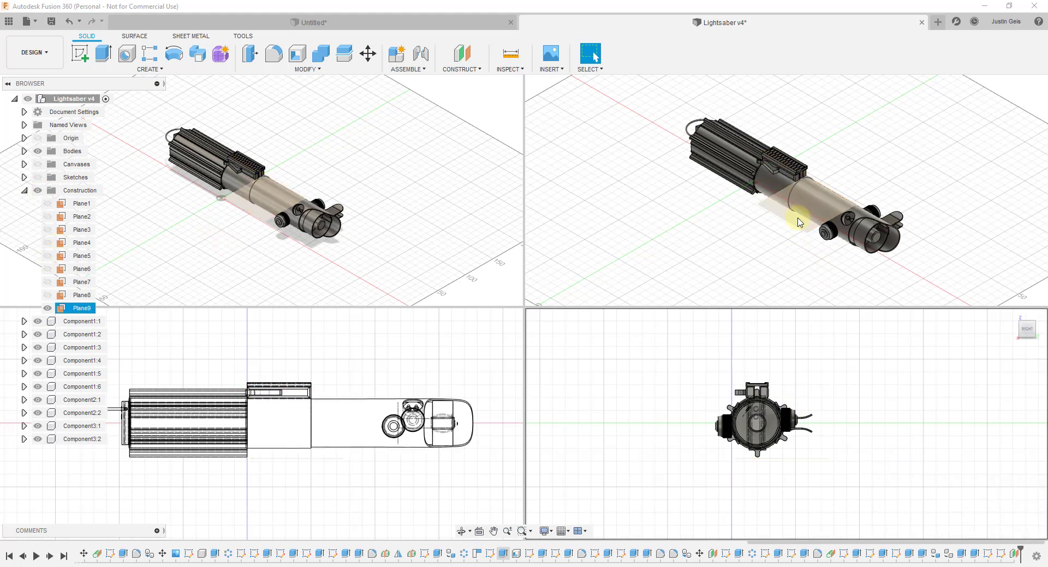
key(Escape)
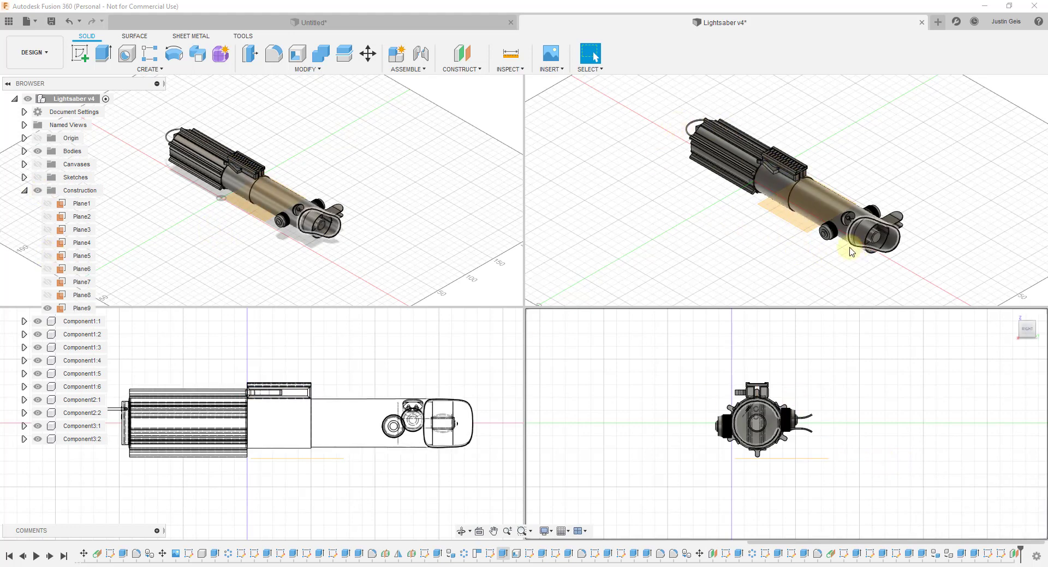
click(763, 461)
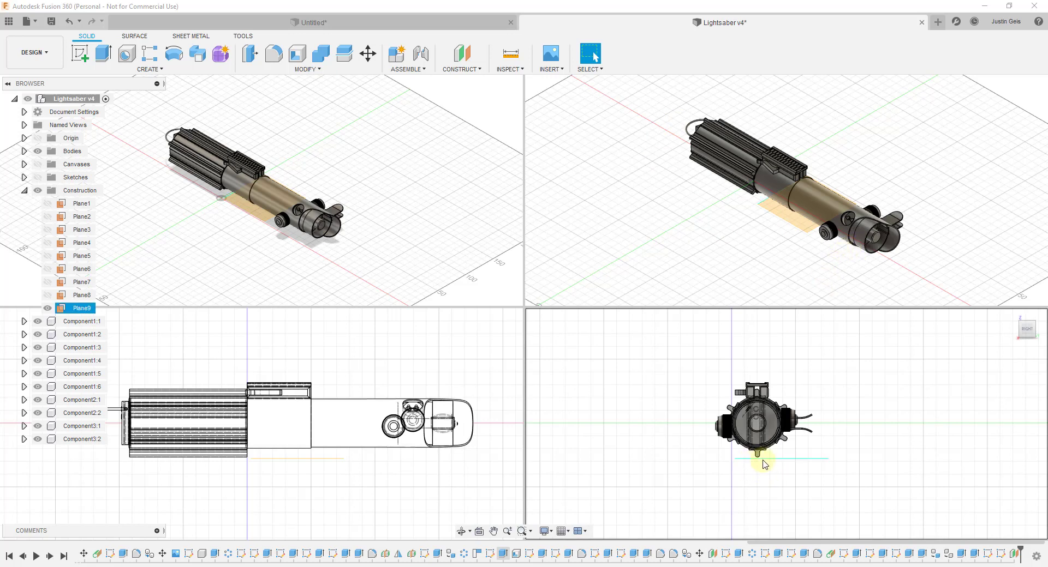
click(253, 216)
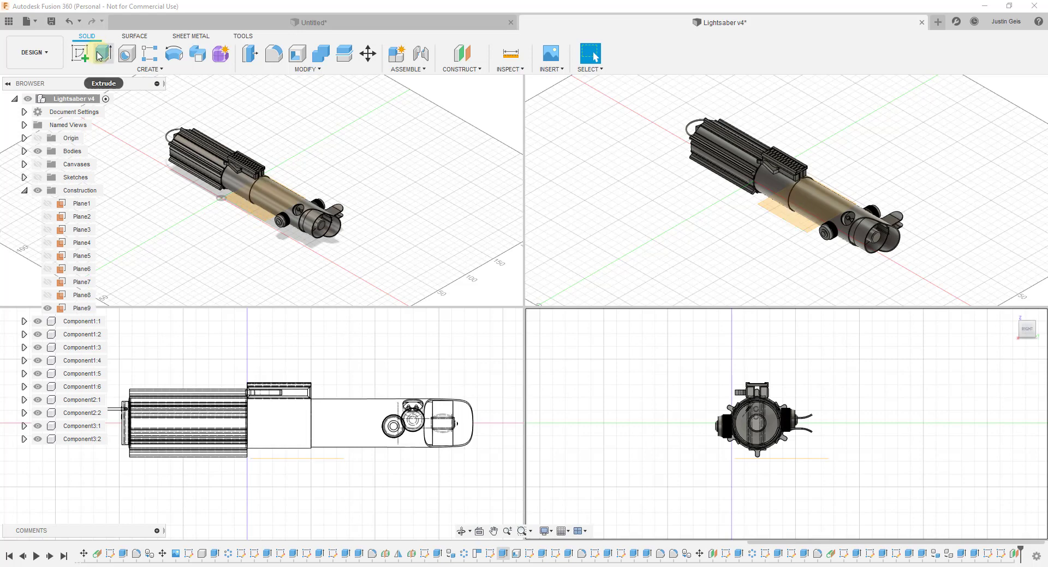
Step: Sketch on Plane9, replacing the old rectangle with one enclosing the hilt, and finish the sketch
click(79, 52)
click(254, 214)
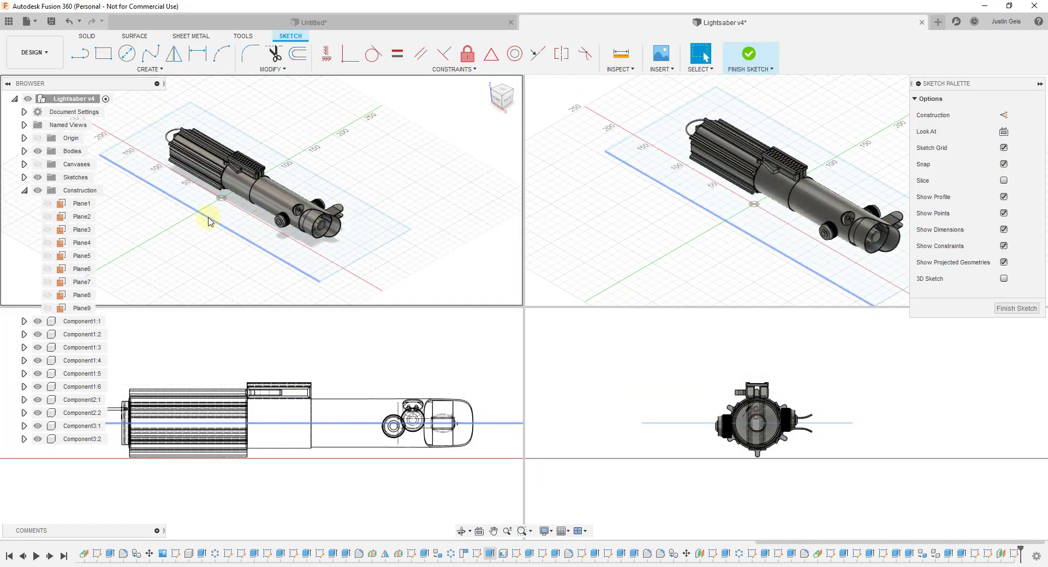
click(177, 124)
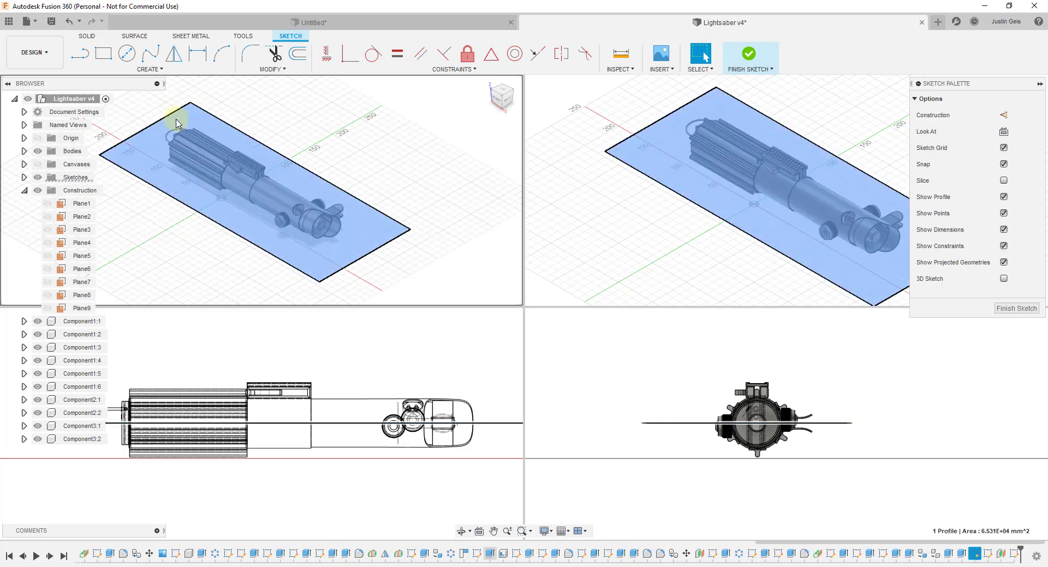
click(183, 117)
key(Delete)
key(r)
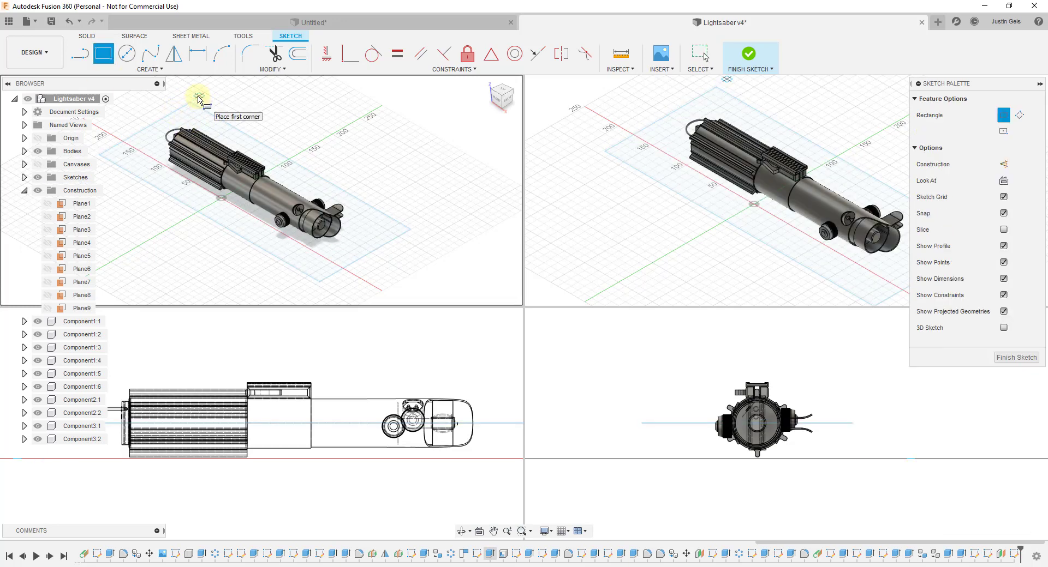
click(198, 100)
click(322, 301)
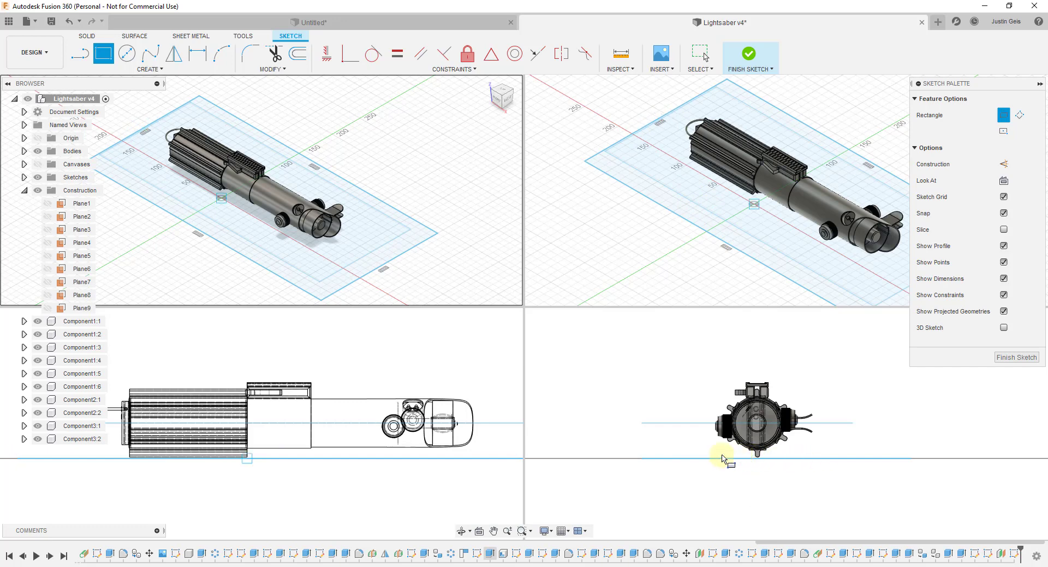
click(1018, 363)
Step: Extrude the Sketch31 rectangle profile a few millimetres downward as a thin new body
click(103, 53)
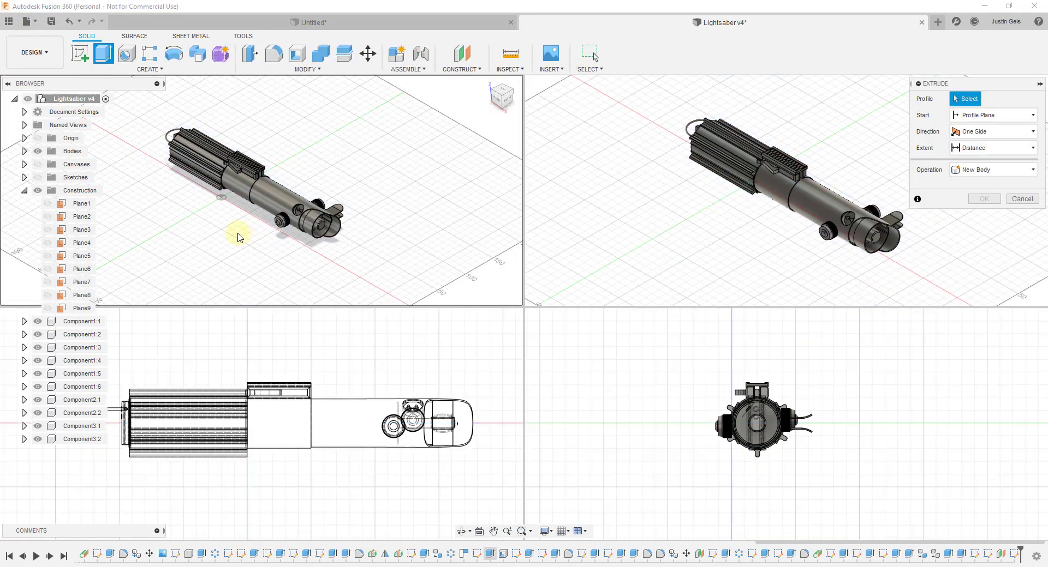
click(37, 178)
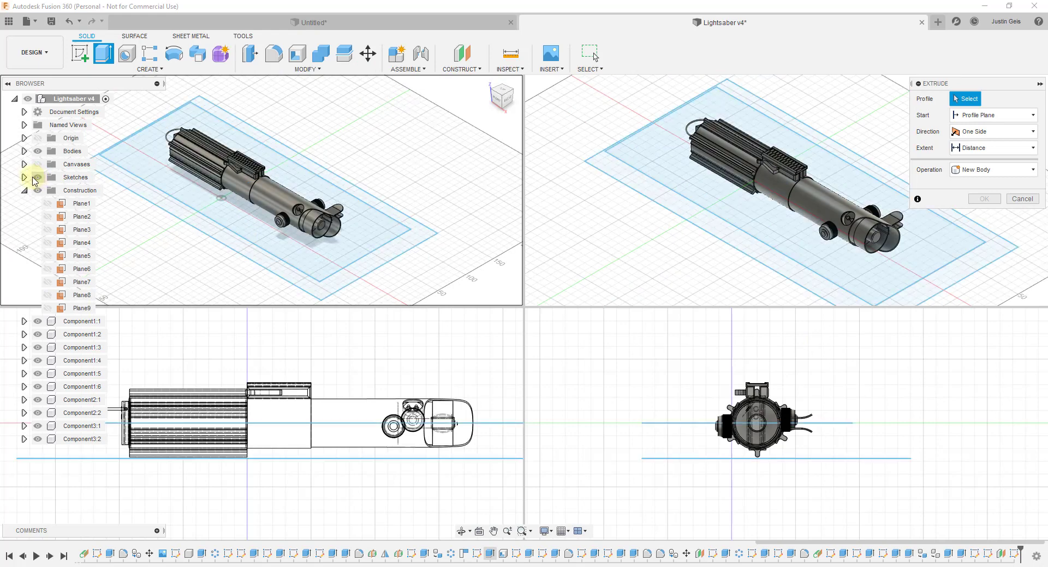
click(24, 177)
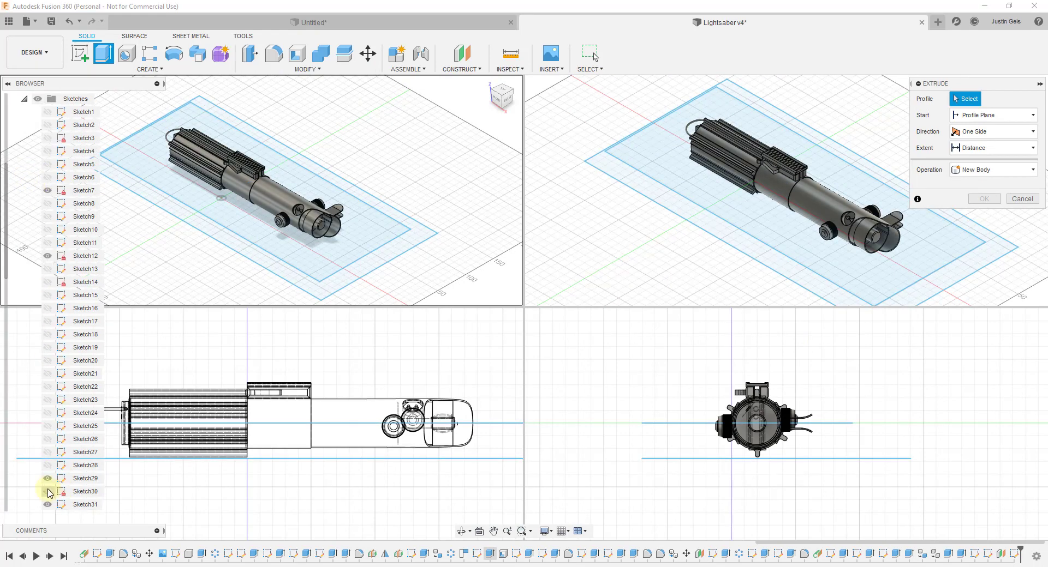
click(334, 289)
mouse_move(263, 183)
mouse_down()
mouse_move(262, 199)
mouse_move(279, 190)
mouse_up()
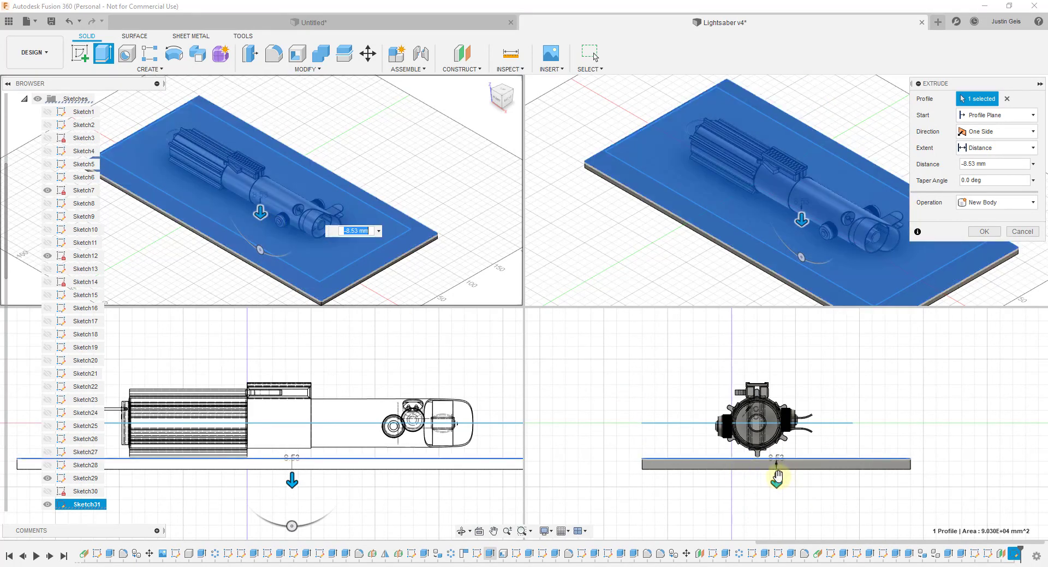
drag(775, 477, 777, 468)
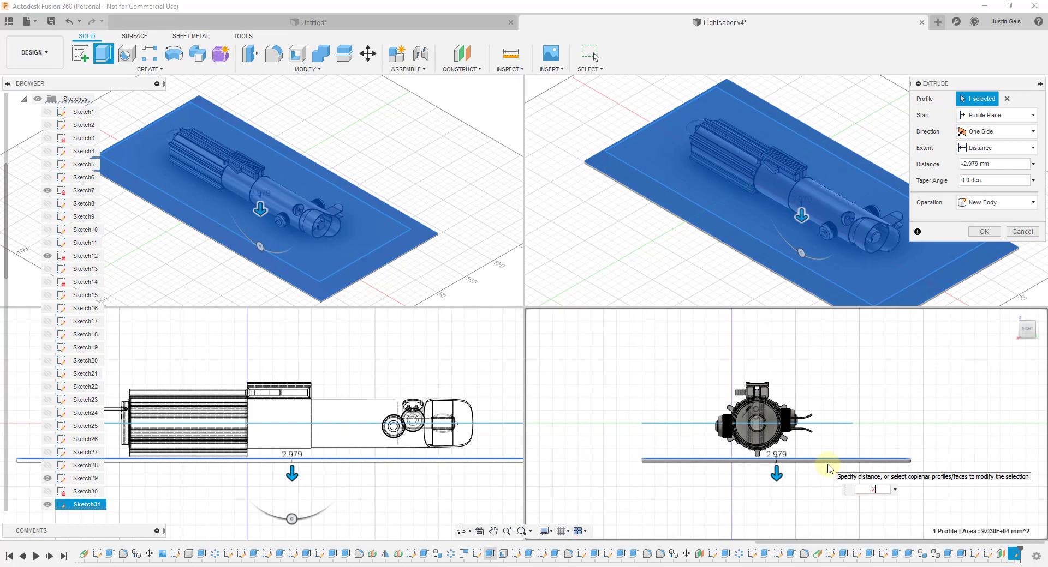
key(Return)
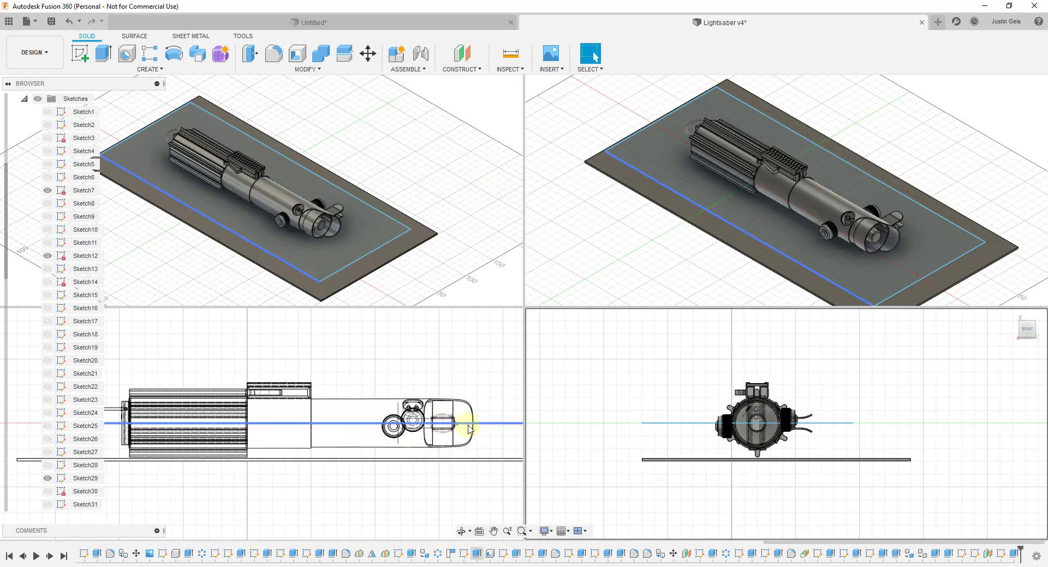
Step: Switch the viewport layout to Single View, briefly toggling back to Multiple Views first
click(581, 532)
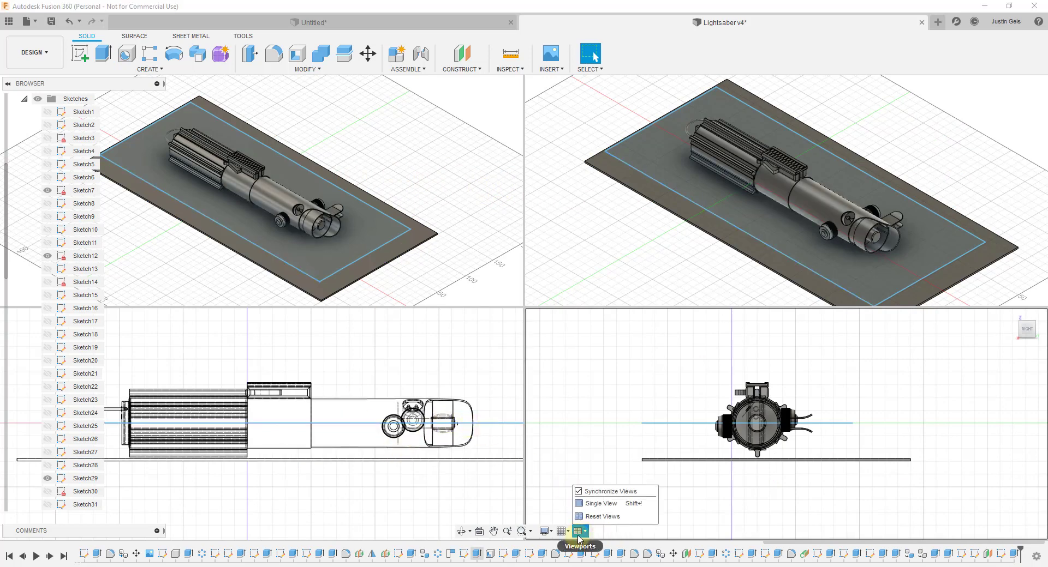
click(598, 504)
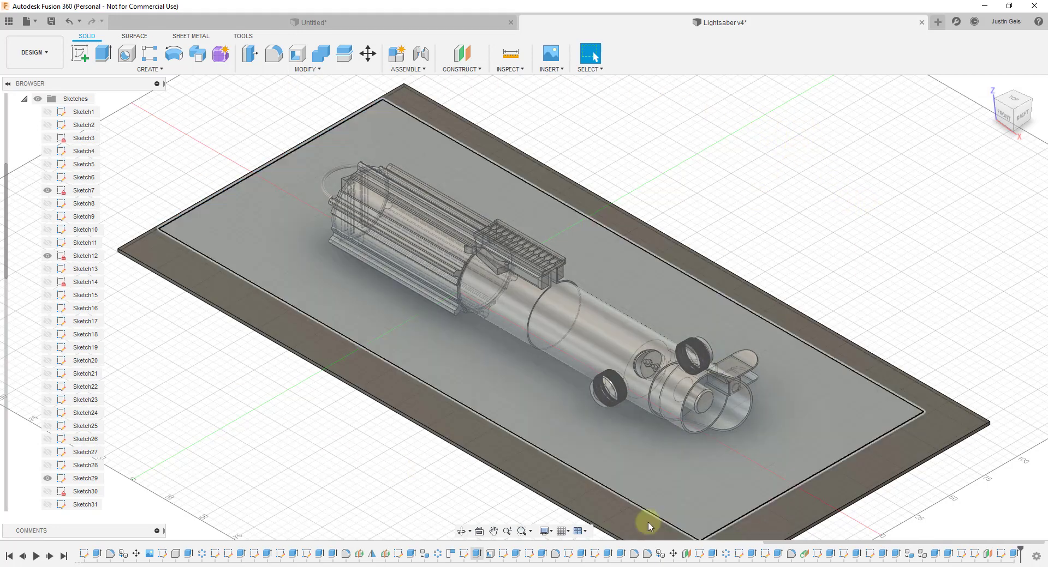
click(582, 531)
click(593, 546)
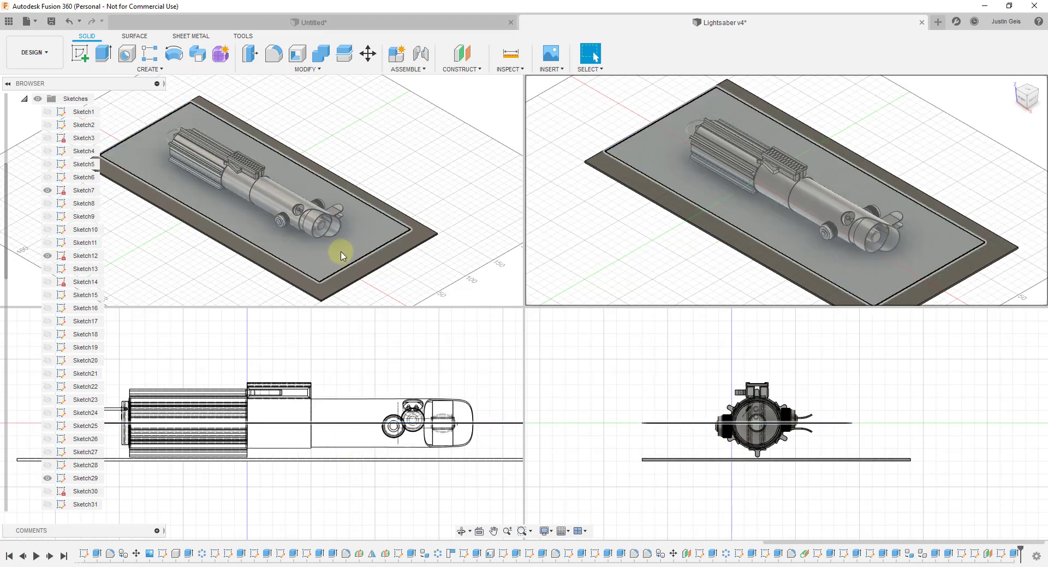
click(580, 532)
click(599, 503)
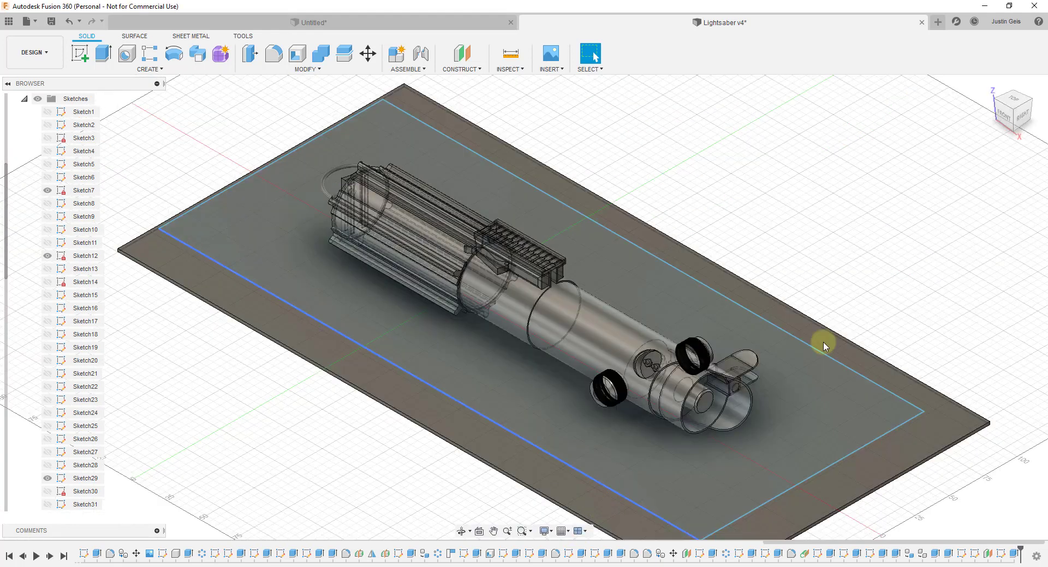